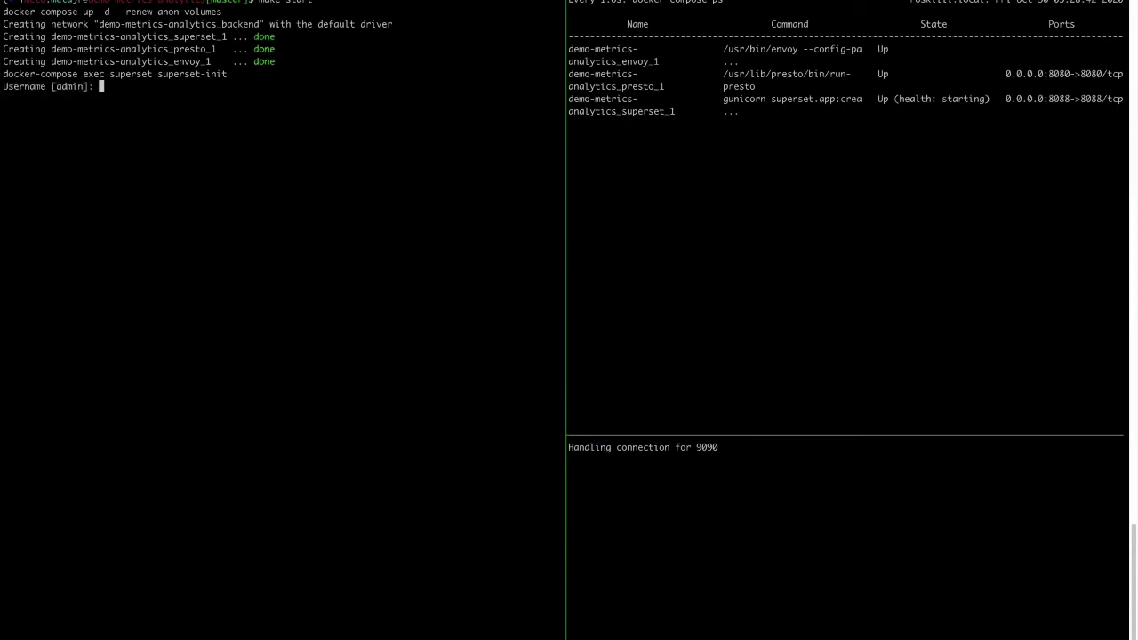
# Create the Superset admin user 'admin' with default name and email and a confirmed password.
pyautogui.write('admin')
pyautogui.press('Return')
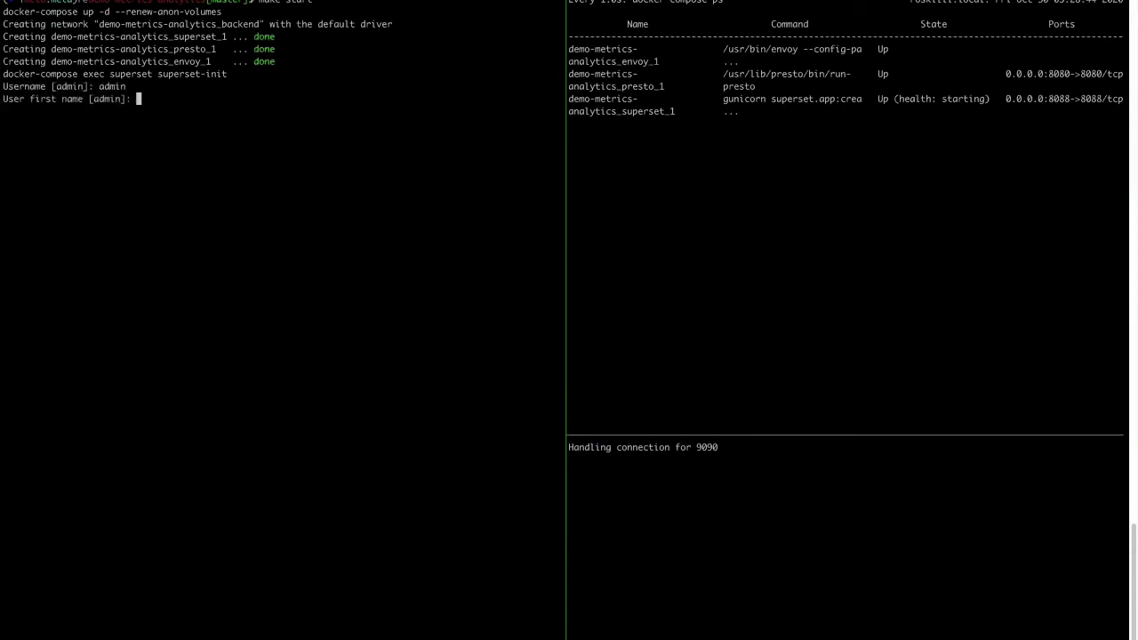
pyautogui.press('Return')
pyautogui.press('Return')
pyautogui.press('Return')
pyautogui.press('Return')
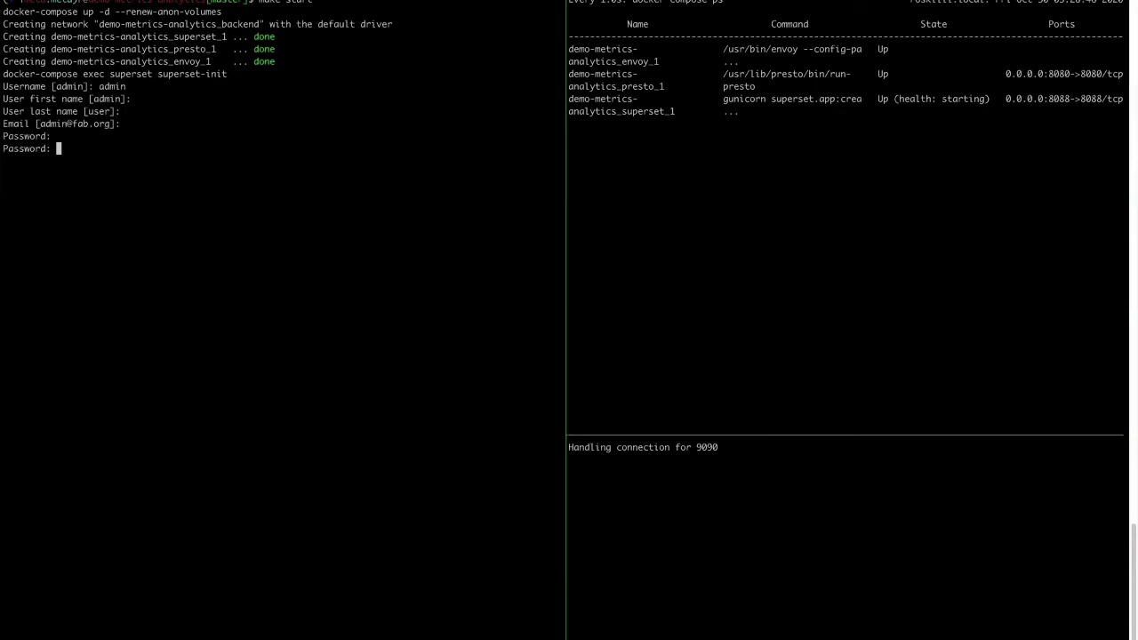
pyautogui.press('Return')
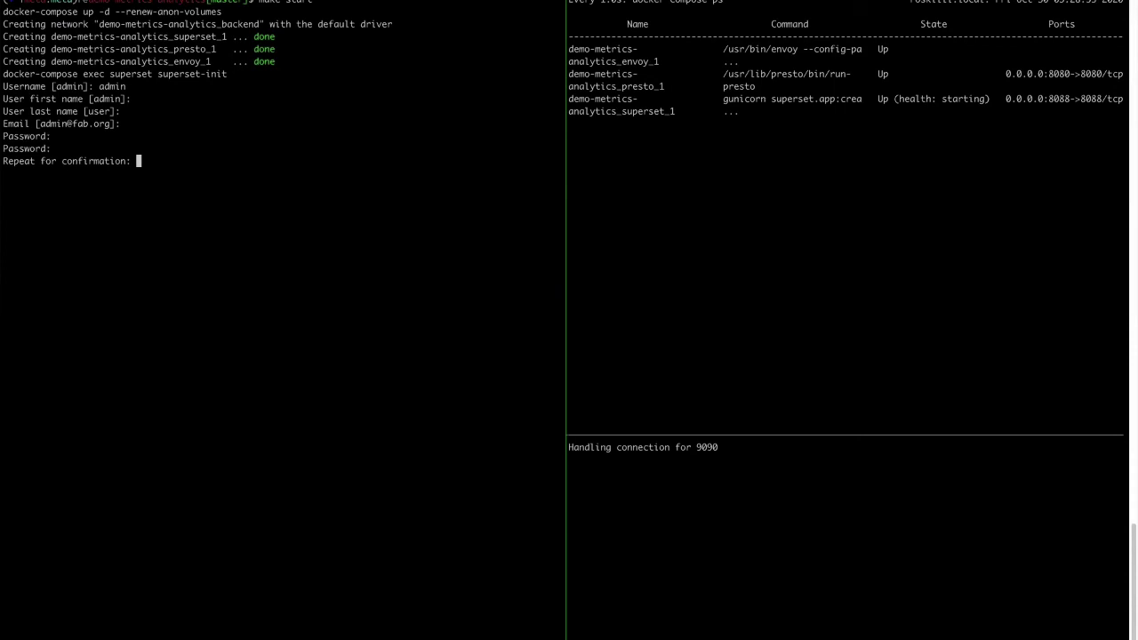
pyautogui.press('Return')
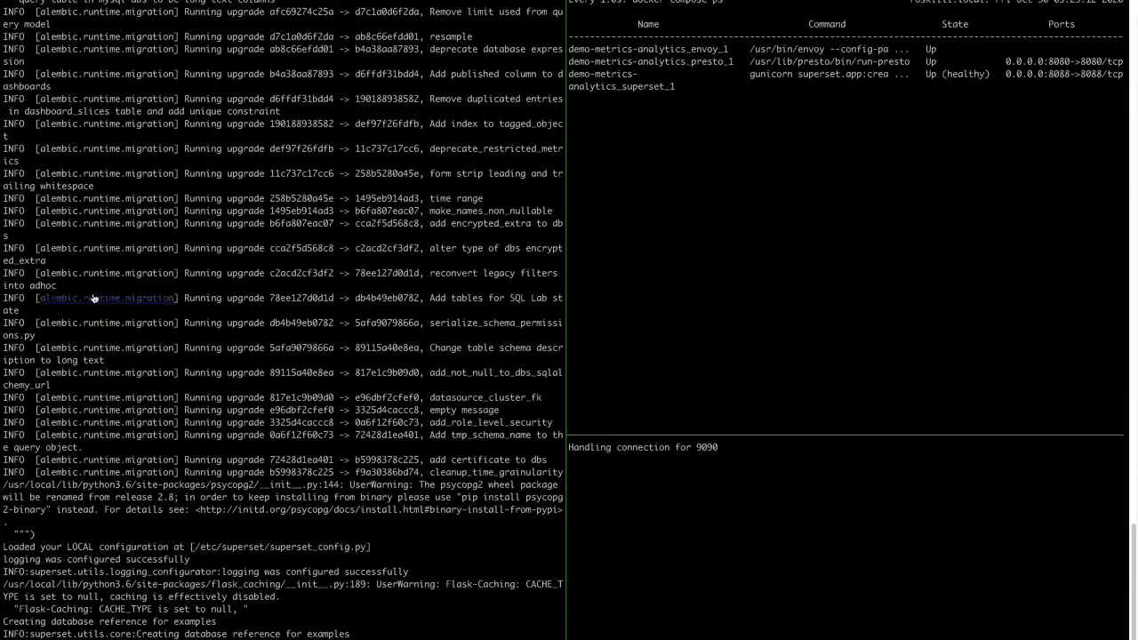
# Load Superset at localhost:8088 and delete the examples database.
pyautogui.press('super+Tab')
pyautogui.hotkey('ctrl', 't')
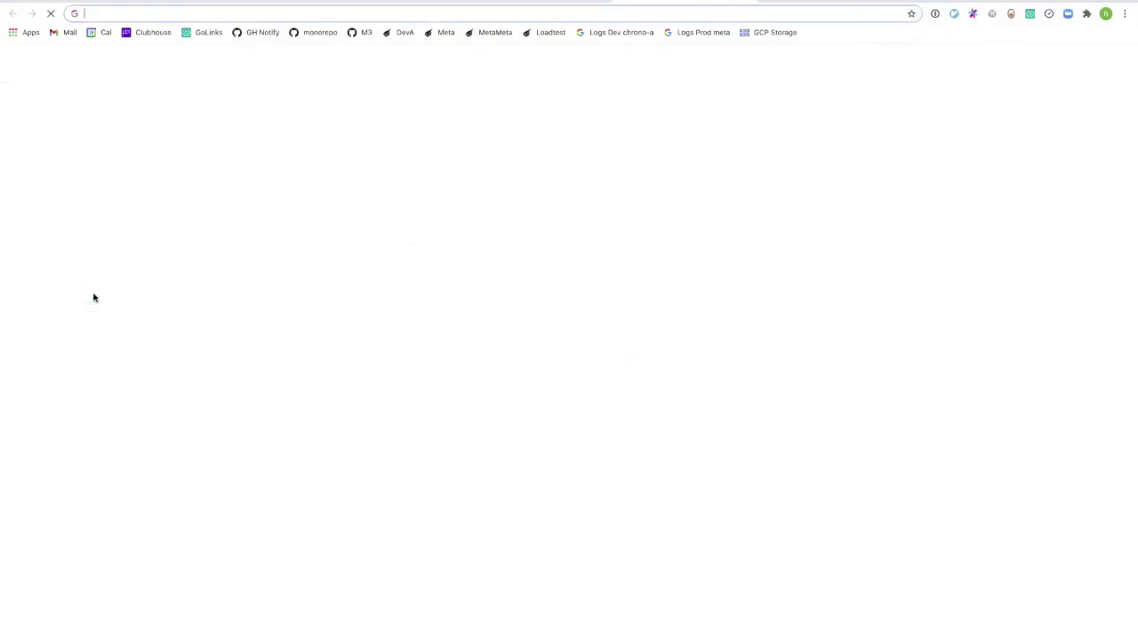
pyautogui.write('localhost:8088')
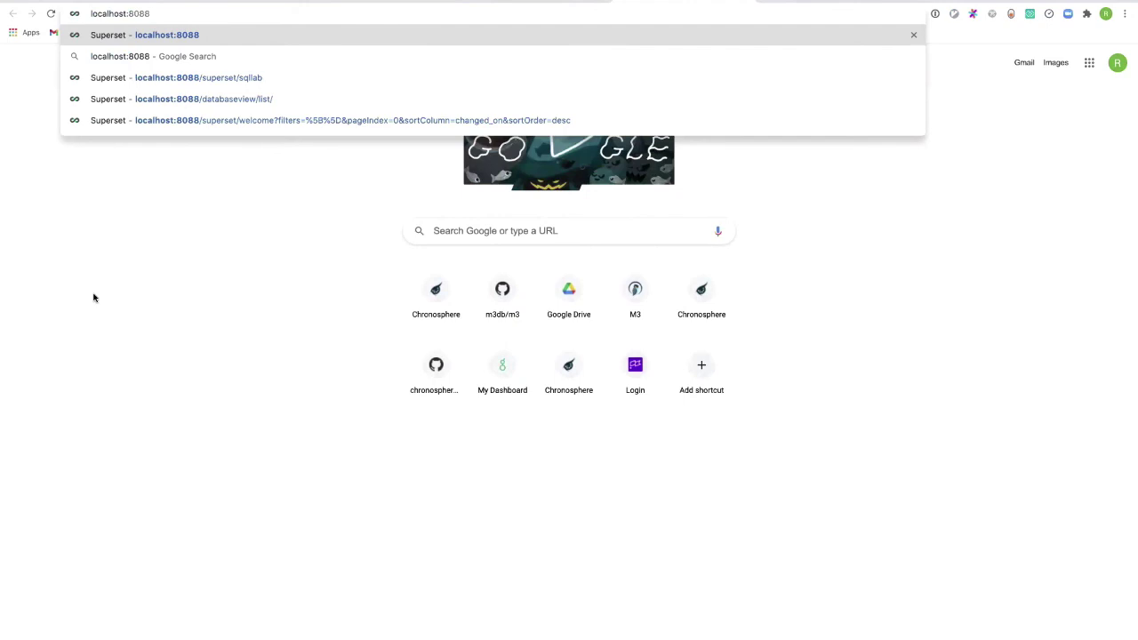
pyautogui.press('Return')
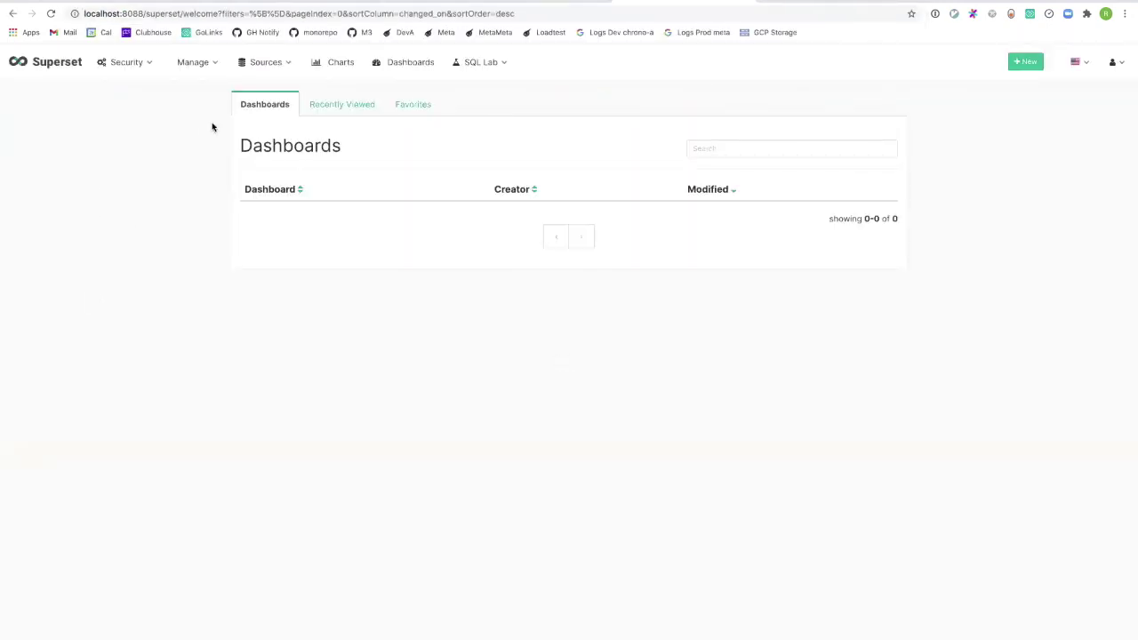
pyautogui.moveTo(254, 63)
pyautogui.click(267, 89)
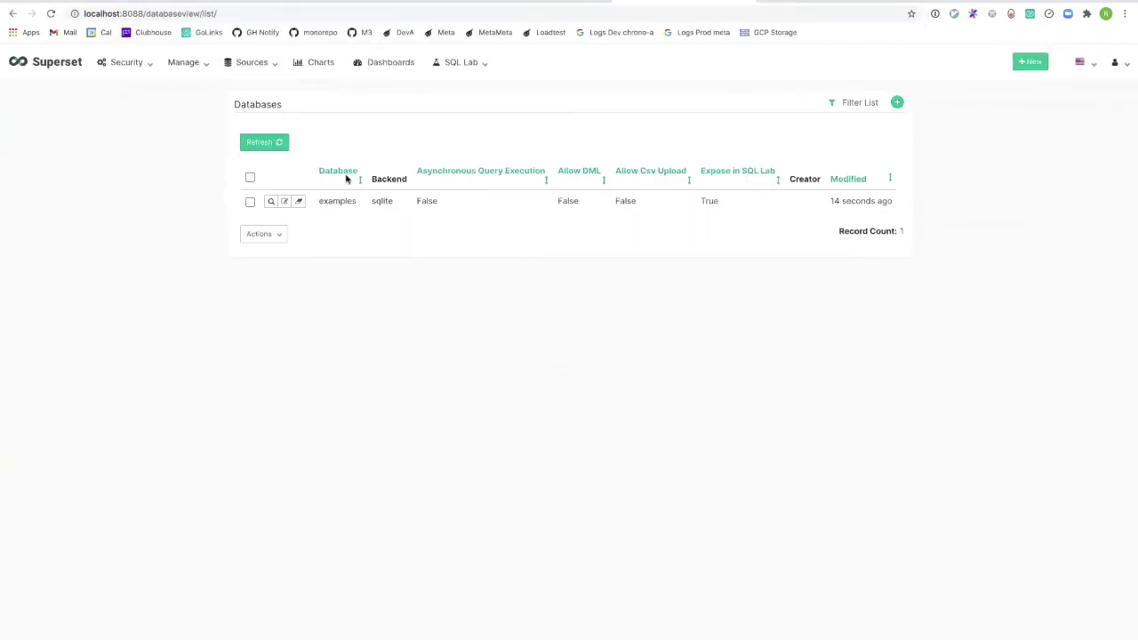
pyautogui.click(300, 202)
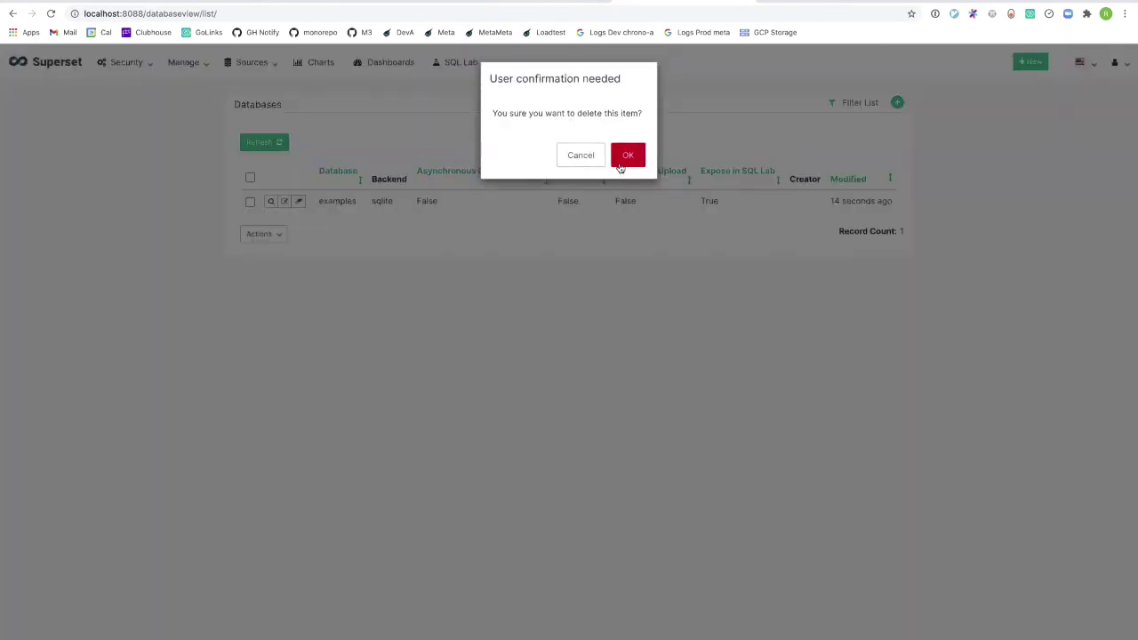
pyautogui.click(627, 157)
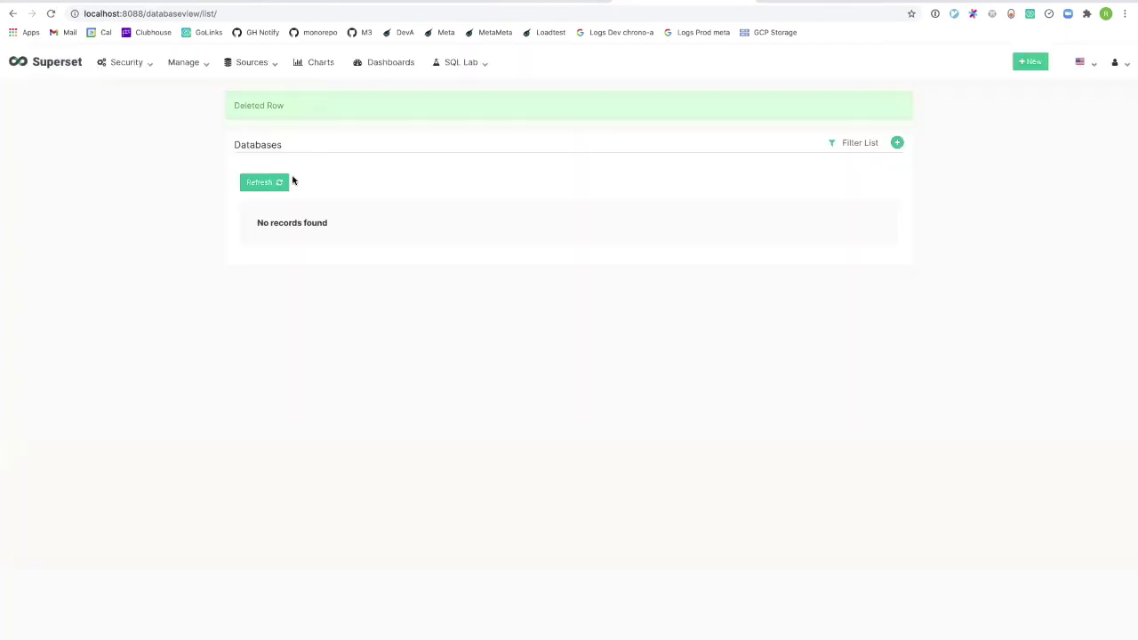
# Add and save a Presto database with URI presto://presto:8080/prometheus/default.
pyautogui.click(897, 142)
pyautogui.click(425, 136)
pyautogui.write('Presto')
pyautogui.click(411, 156)
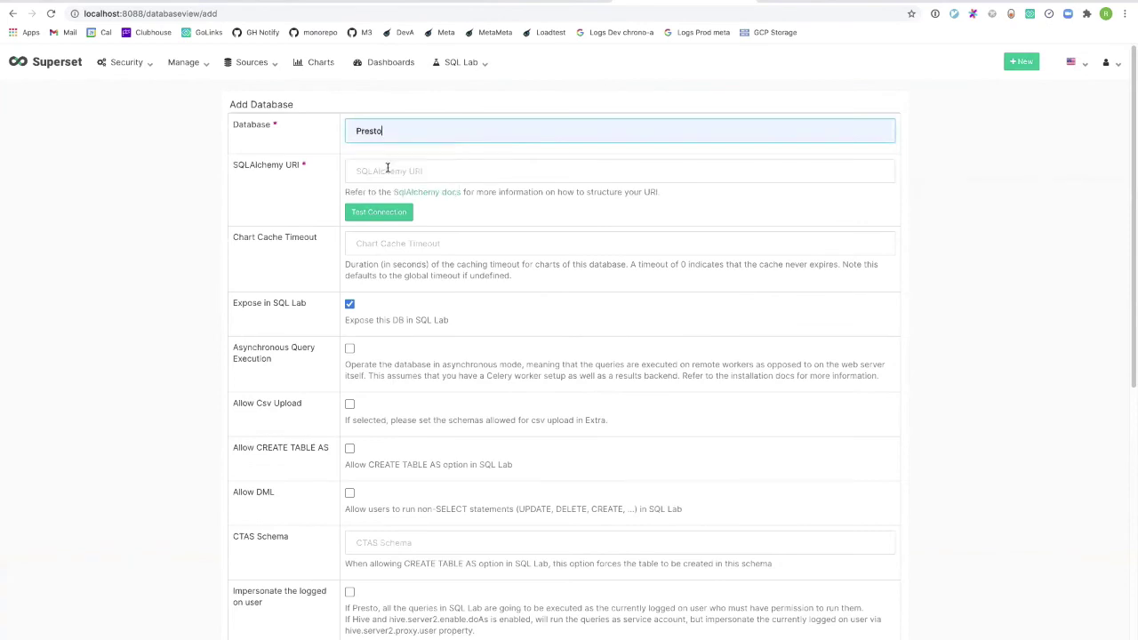
pyautogui.click(422, 170)
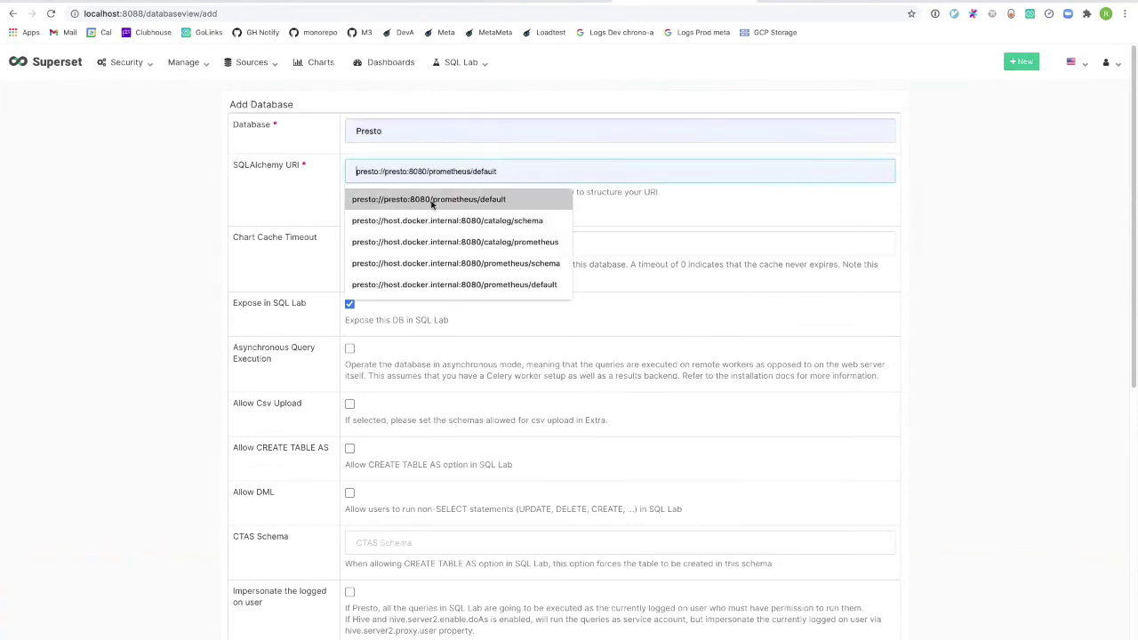
pyautogui.click(432, 199)
pyautogui.doubleClick(402, 171)
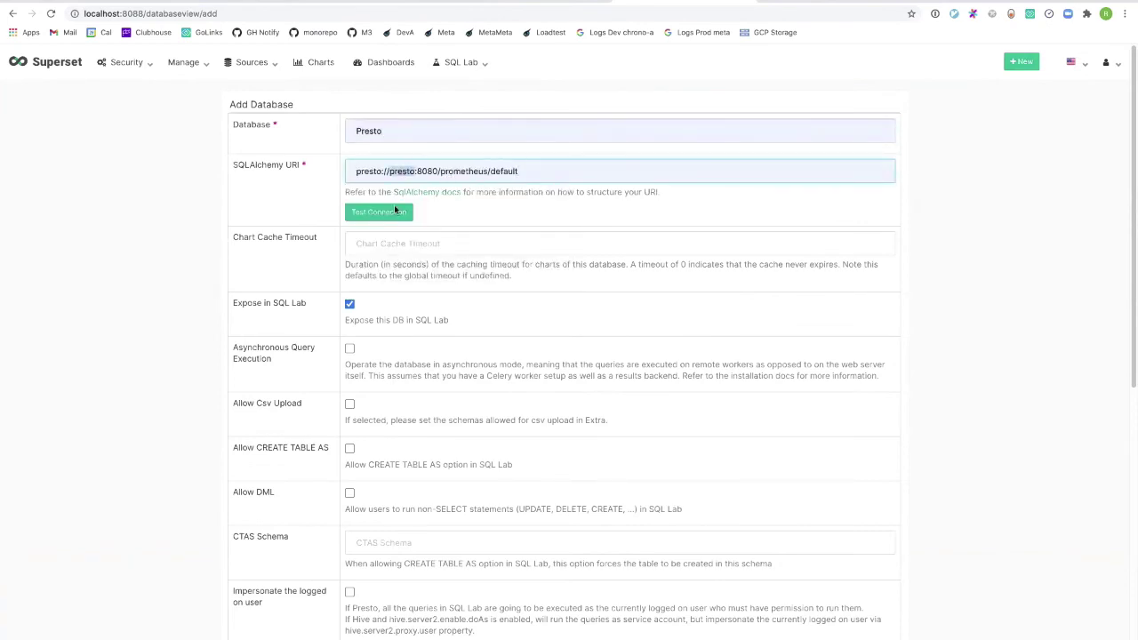
pyautogui.doubleClick(464, 171)
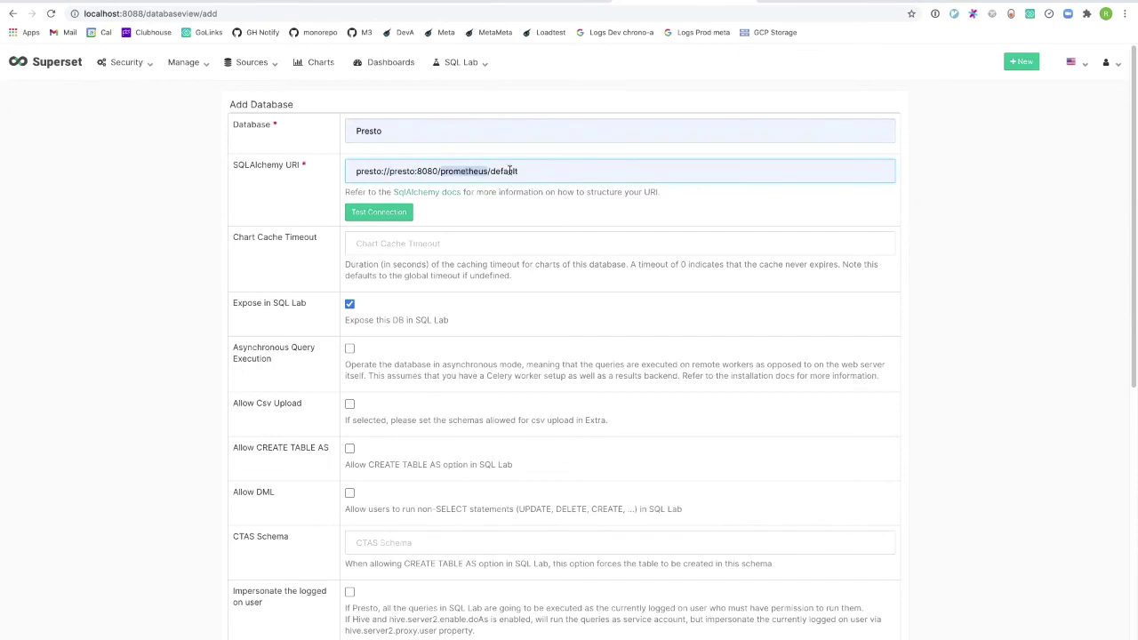
pyautogui.doubleClick(507, 171)
pyautogui.scroll(-6, 349, 320)
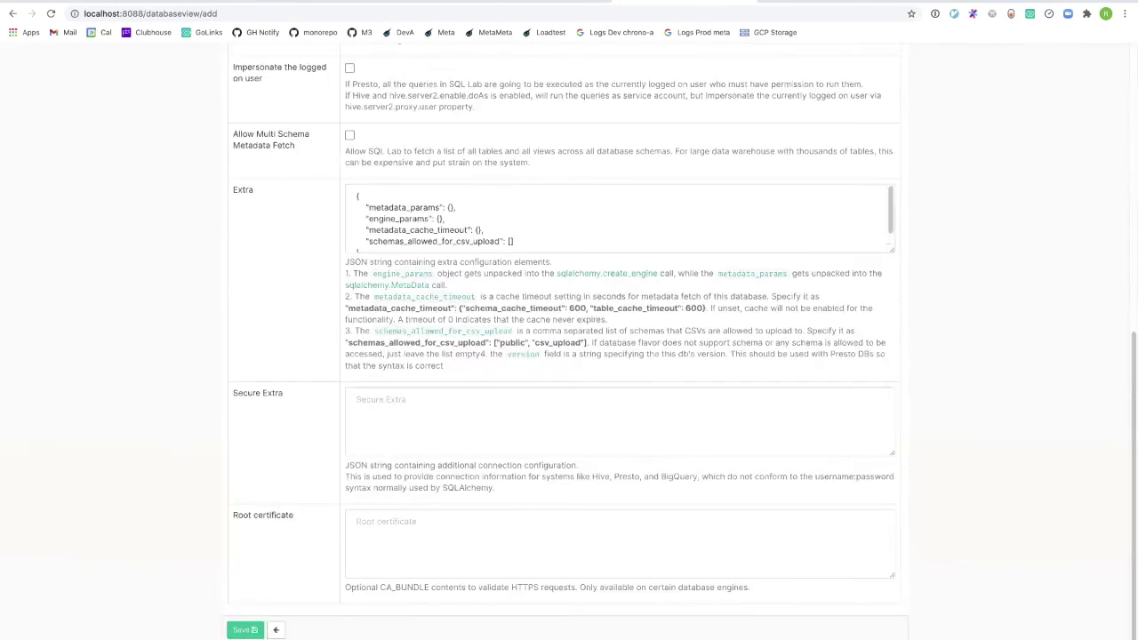
pyautogui.click(231, 629)
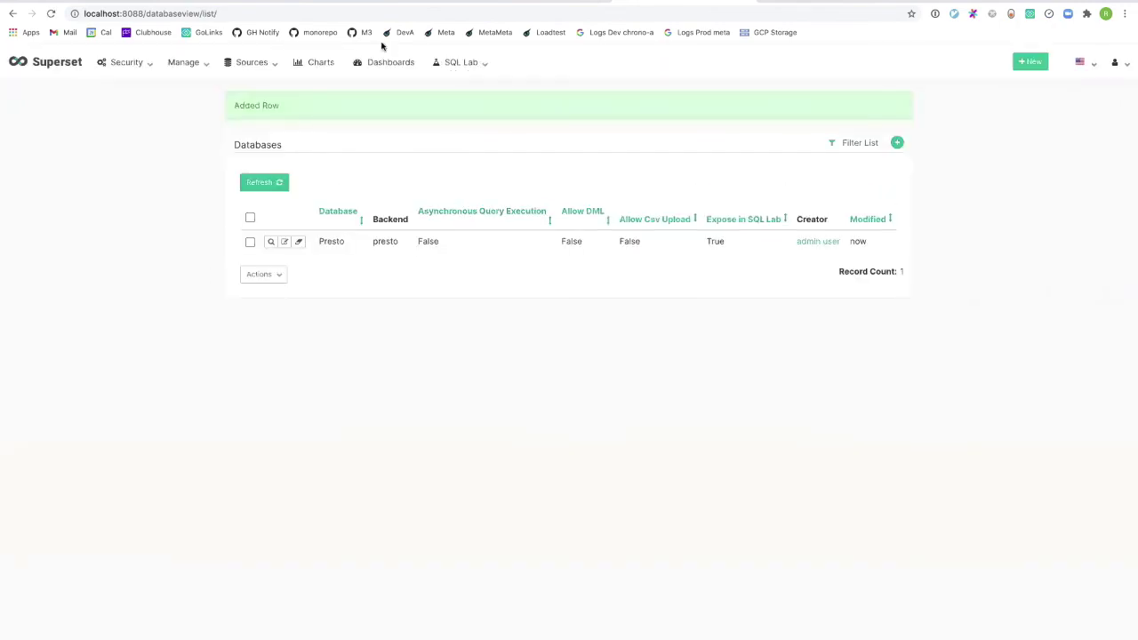
# Explore the container_memory_rss query results from SQL Lab as a chart.
pyautogui.moveTo(467, 59)
pyautogui.click(450, 89)
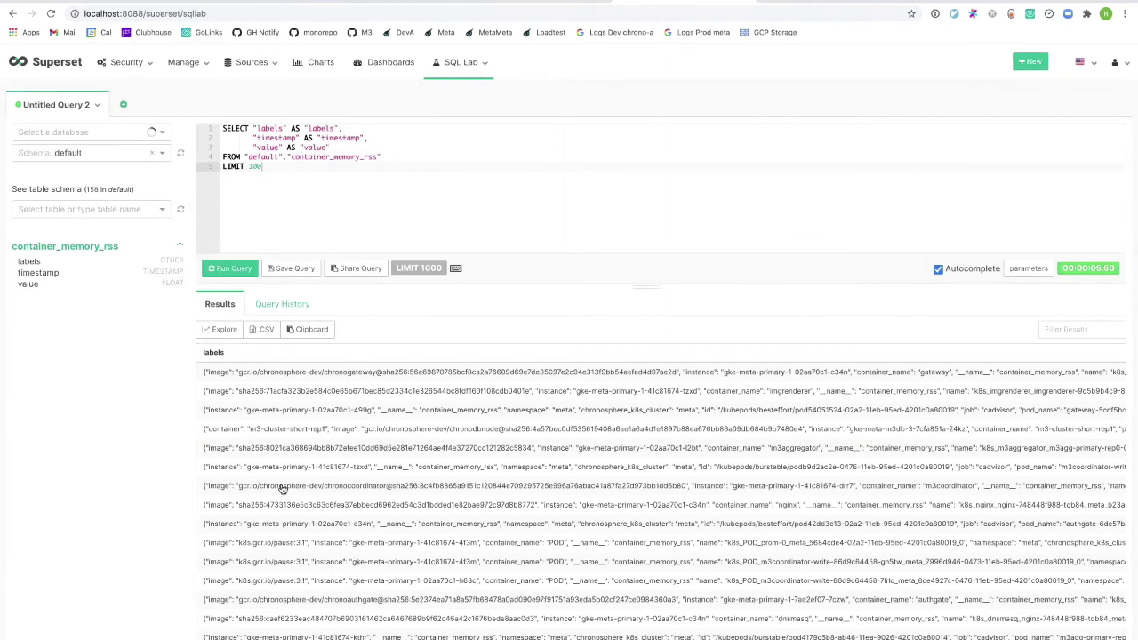
pyautogui.click(225, 331)
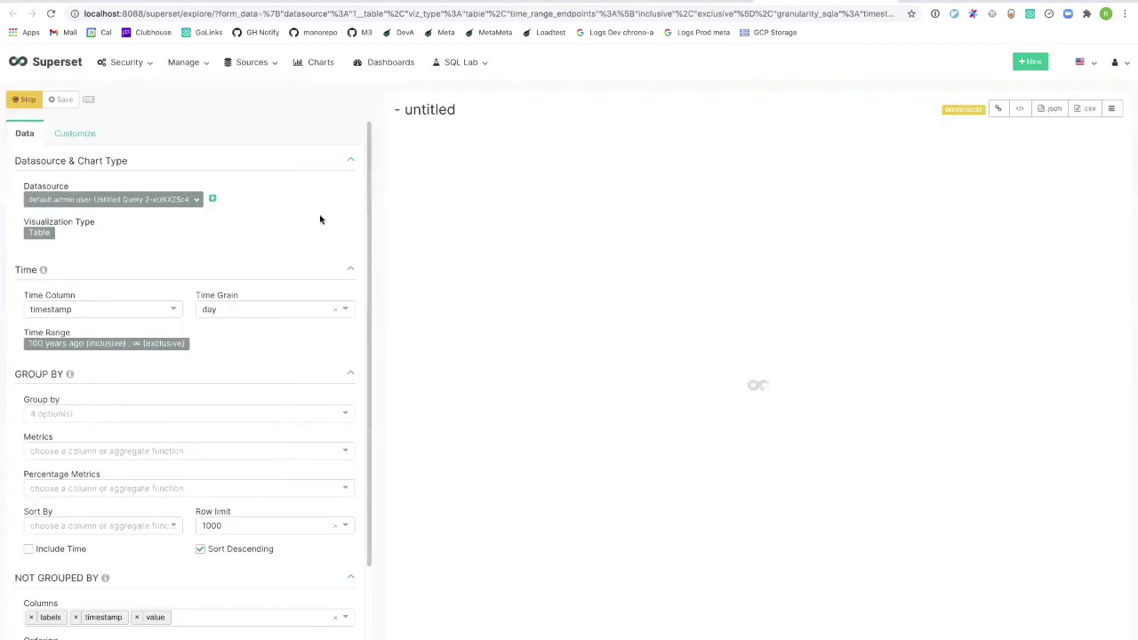
# Look over the time range and datasource options without changing them.
pyautogui.click(158, 347)
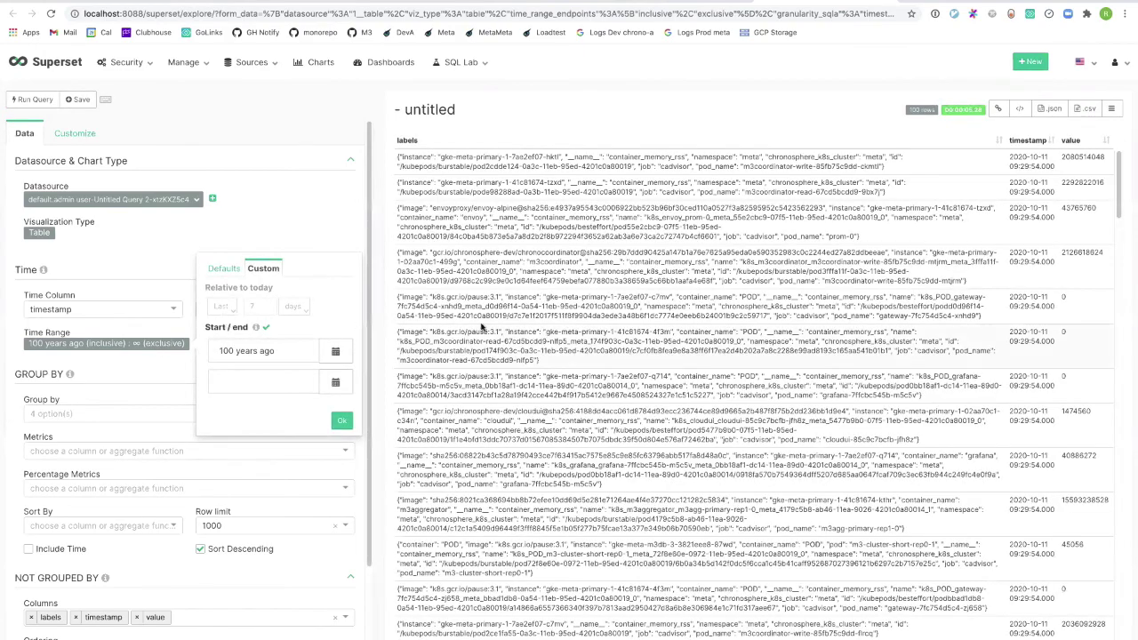
pyautogui.click(523, 294)
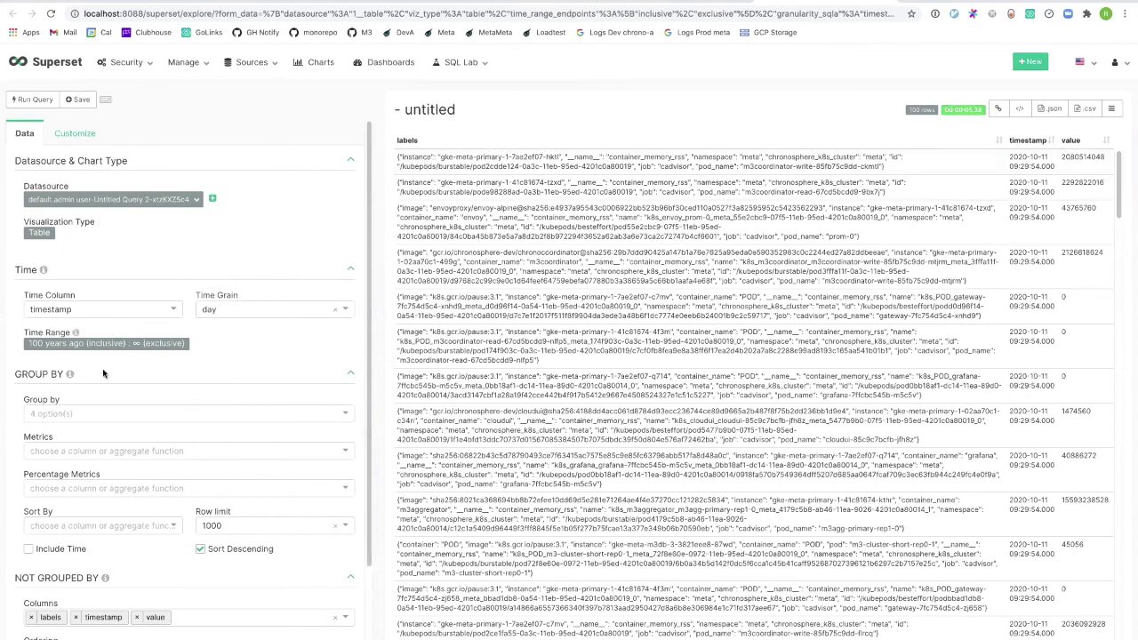
pyautogui.click(161, 201)
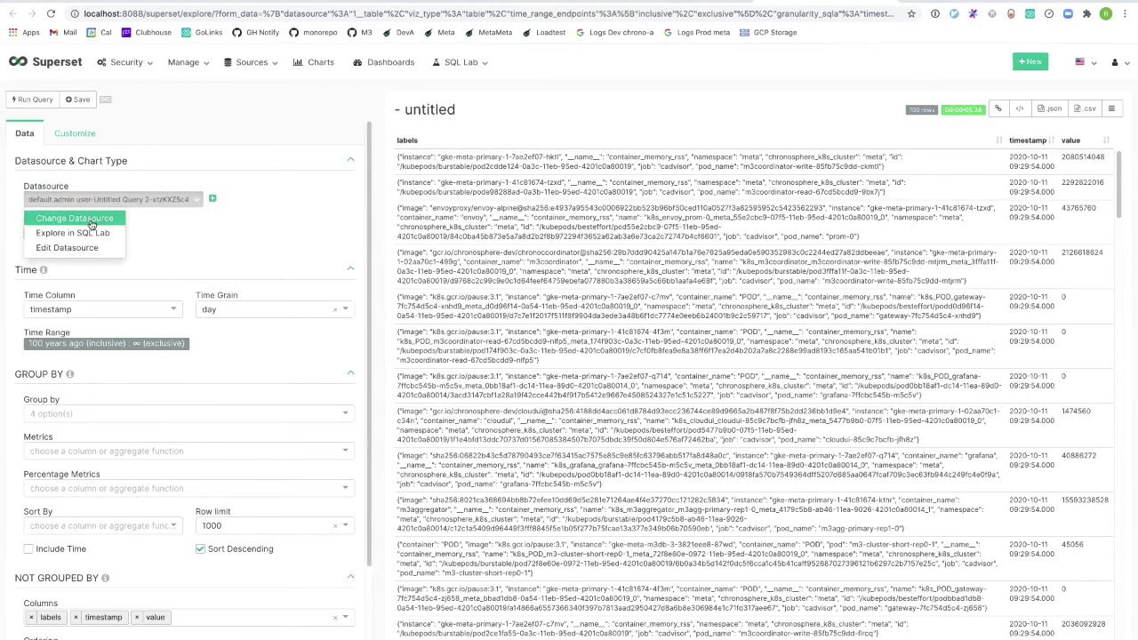
pyautogui.click(470, 64)
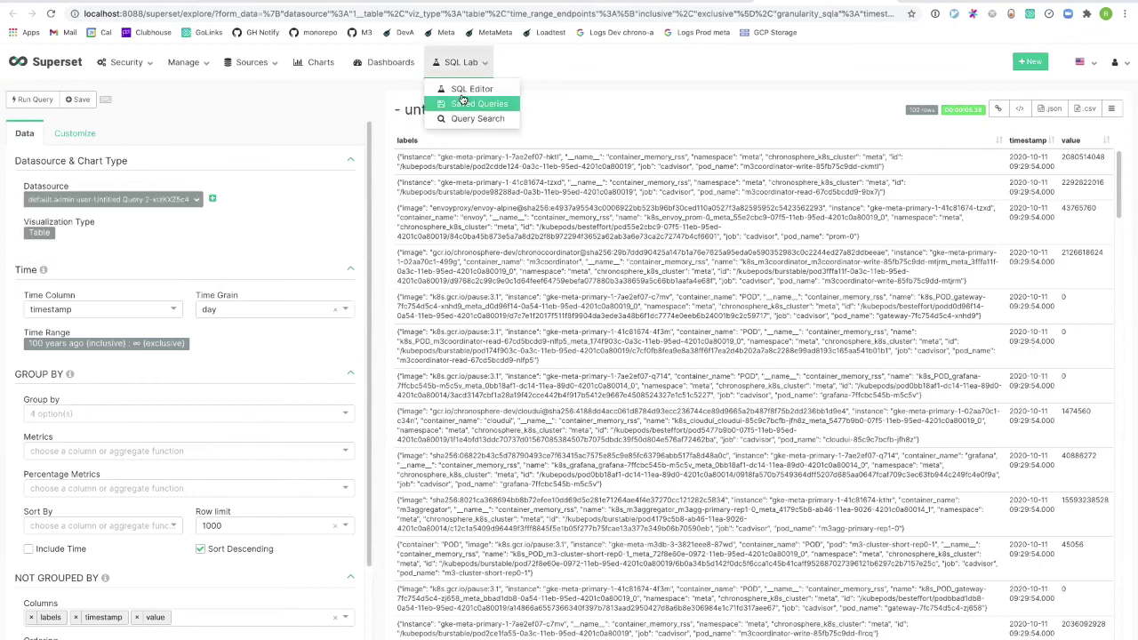
pyautogui.click(124, 200)
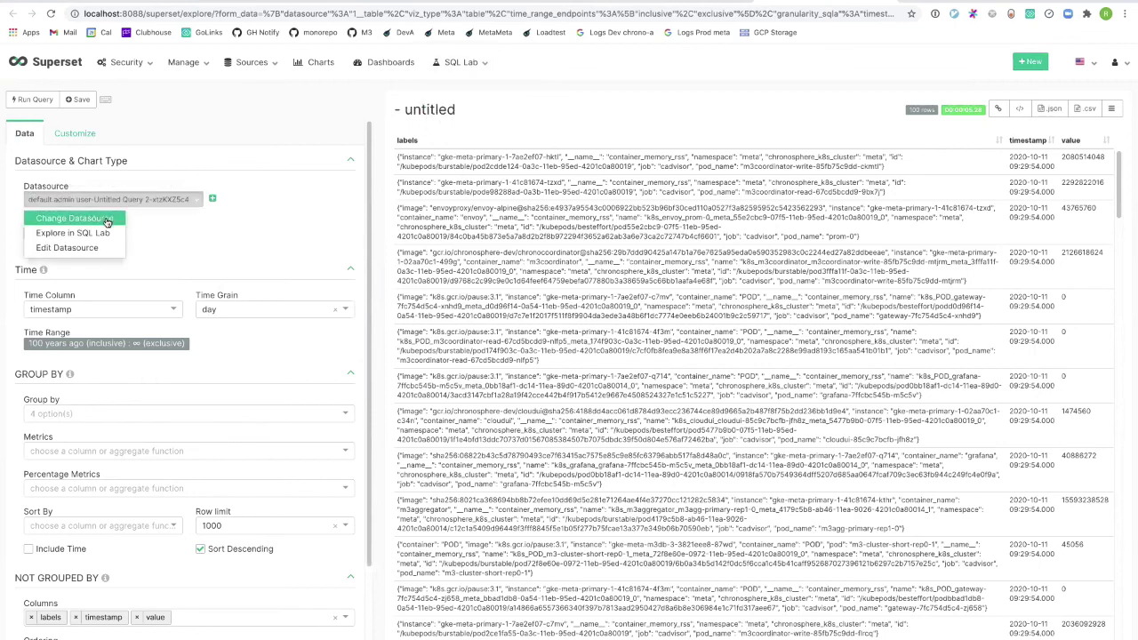
pyautogui.click(98, 147)
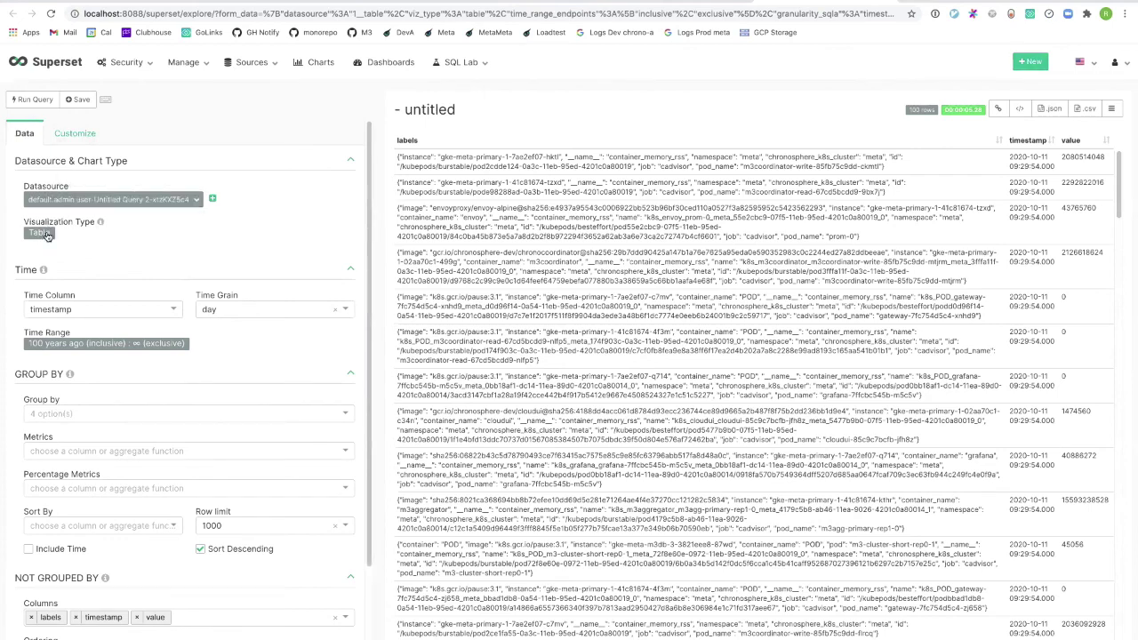
# Change the visualization type to Line Chart.
pyautogui.click(48, 235)
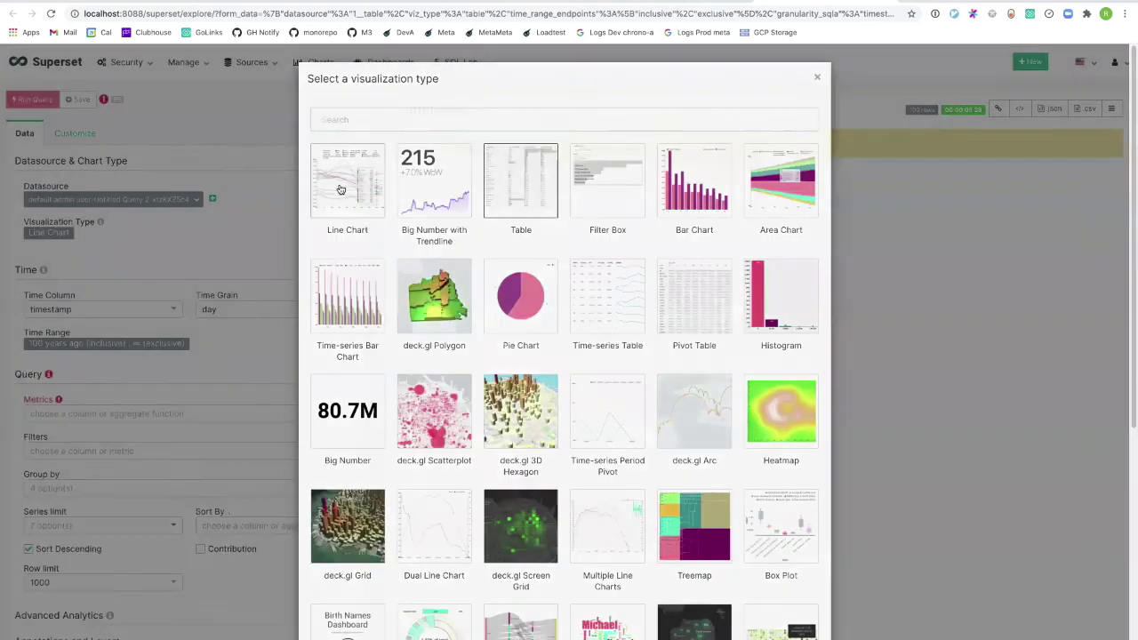
pyautogui.click(340, 190)
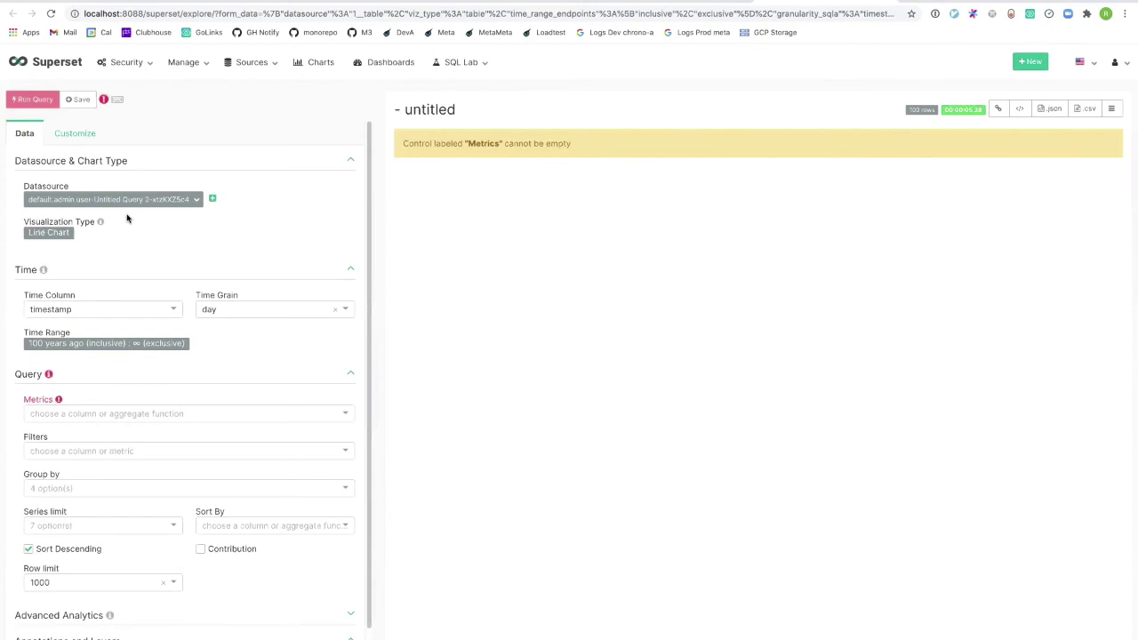
pyautogui.click(48, 235)
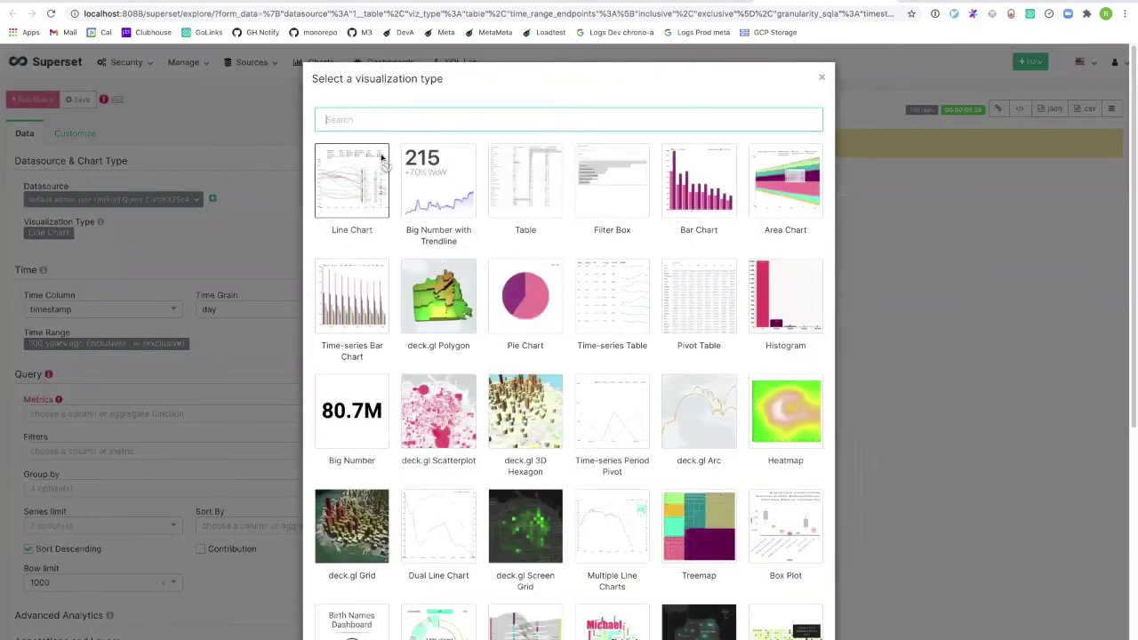
pyautogui.click(240, 184)
# Delete 'LIMIT 100' from the datasource SQL and save the datasource.
pyautogui.click(102, 199)
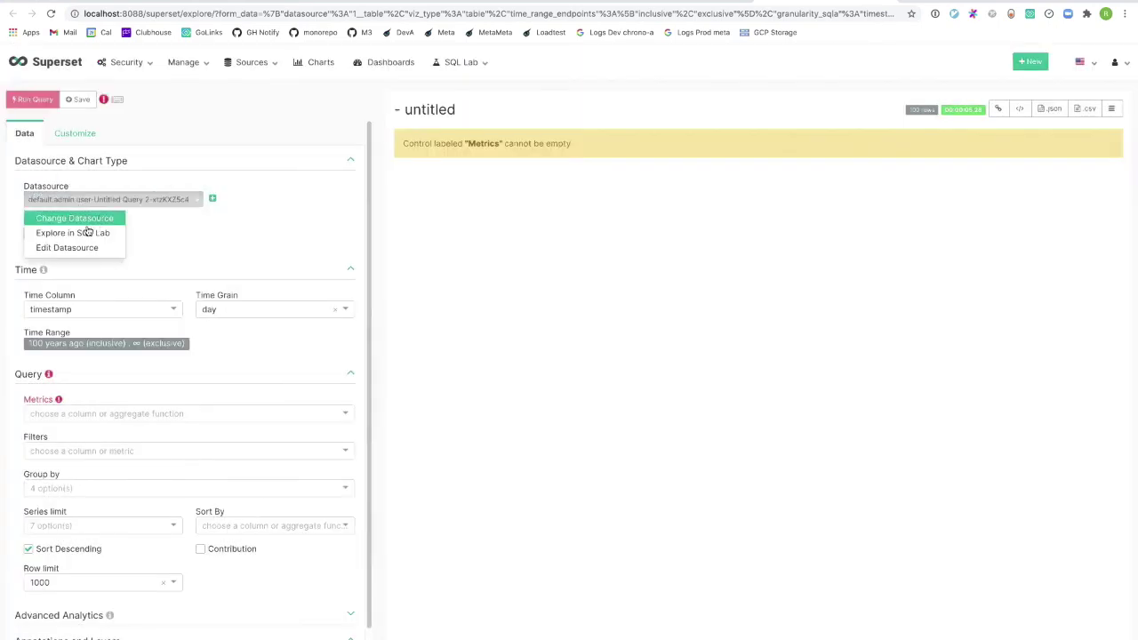
pyautogui.click(80, 248)
pyautogui.click(589, 122)
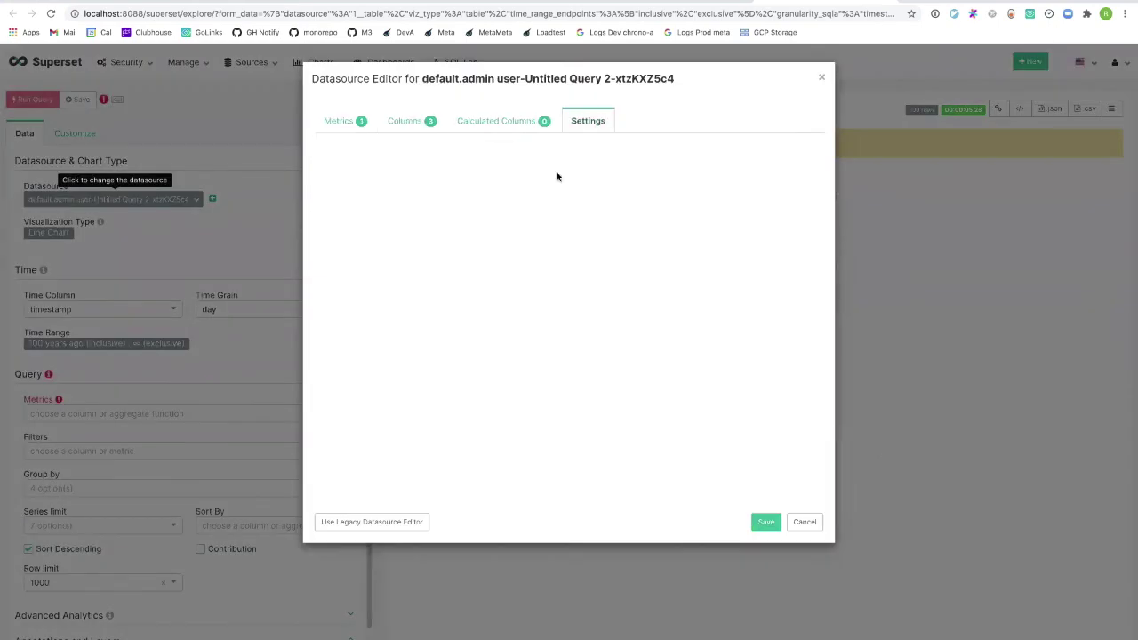
pyautogui.click(668, 290)
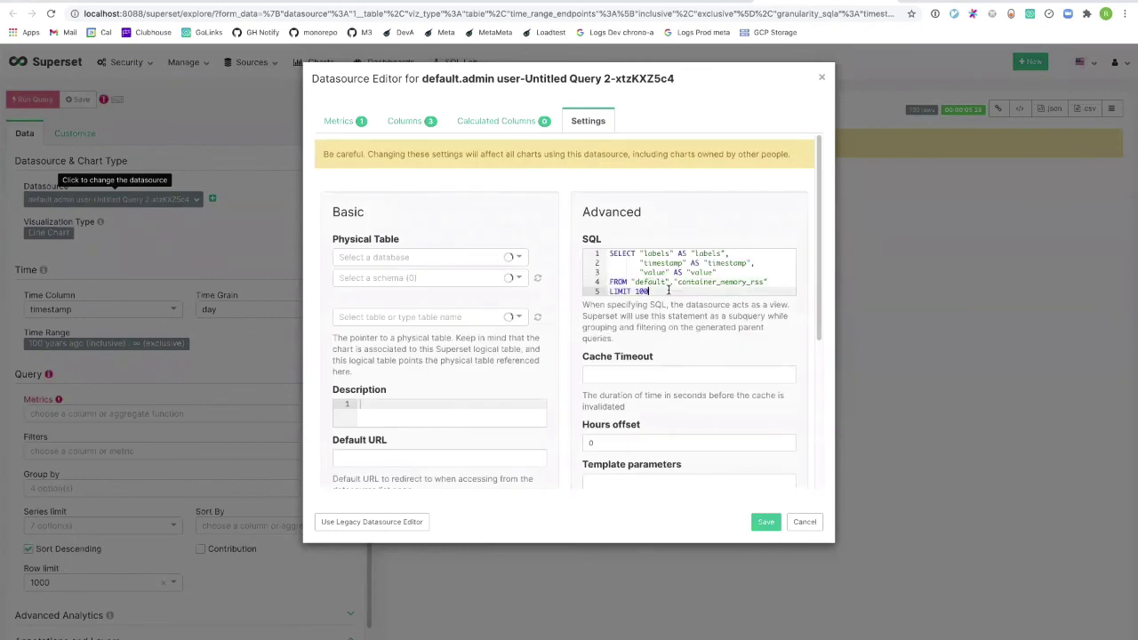
pyautogui.press('BackSpace')
pyautogui.press('BackSpace')
pyautogui.press('BackSpace')
pyautogui.press('BackSpace')
pyautogui.press('BackSpace')
pyautogui.press('BackSpace')
pyautogui.press('BackSpace')
pyautogui.press('BackSpace')
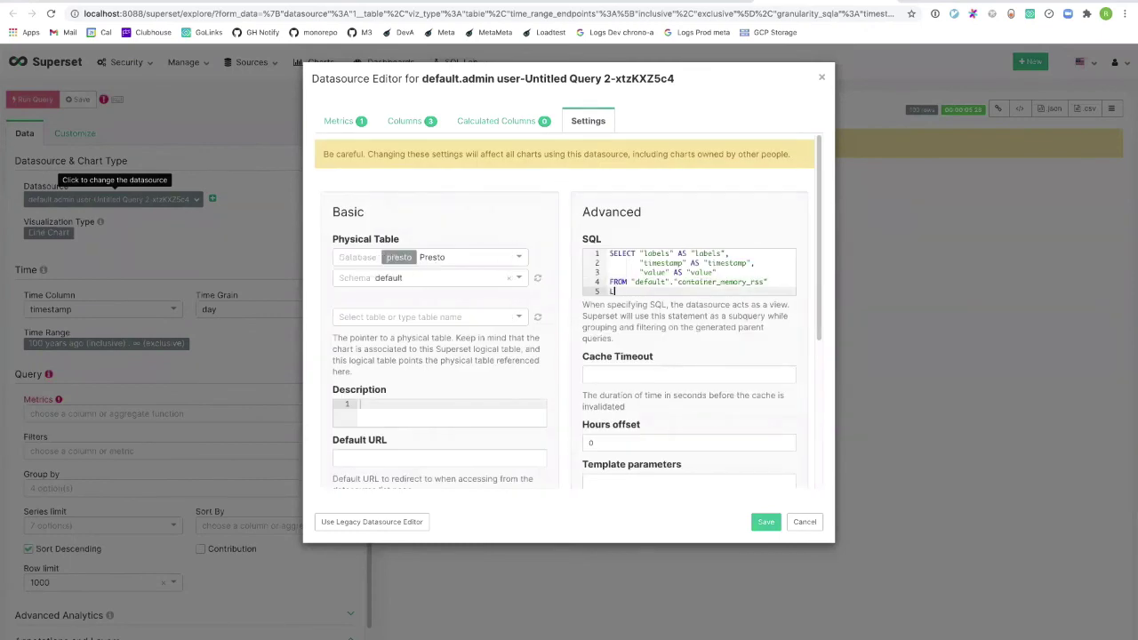
pyautogui.moveTo(622, 290); pyautogui.dragTo(603, 253)
pyautogui.click(623, 295)
pyautogui.click(767, 522)
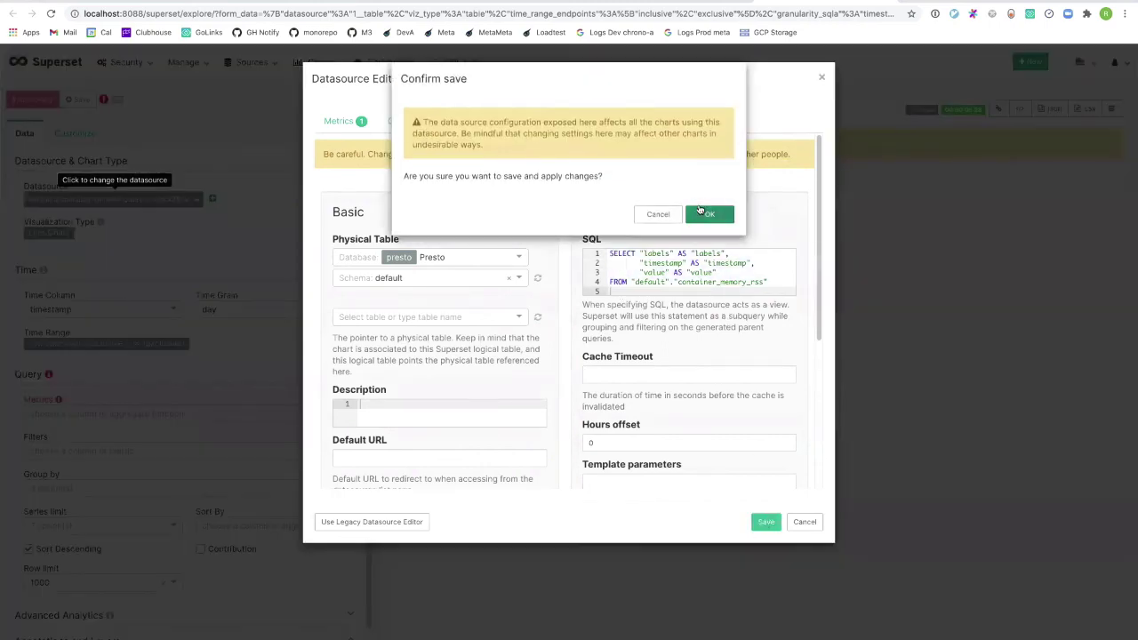
pyautogui.click(700, 212)
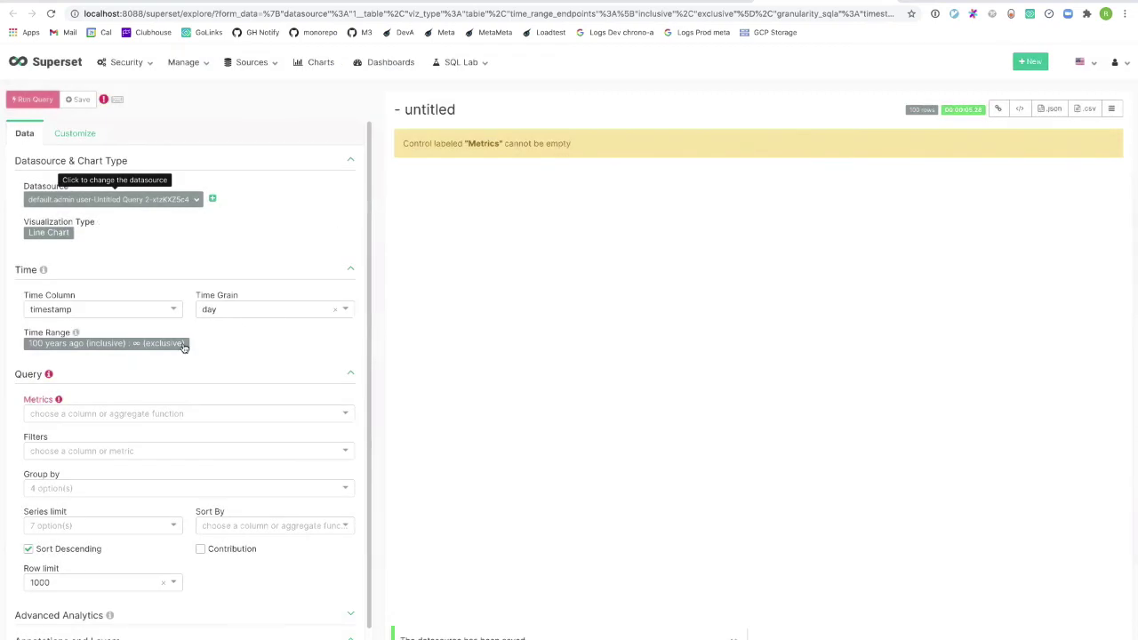
# Set a relative time range of Last 3 weeks counted back from today.
pyautogui.click(155, 347)
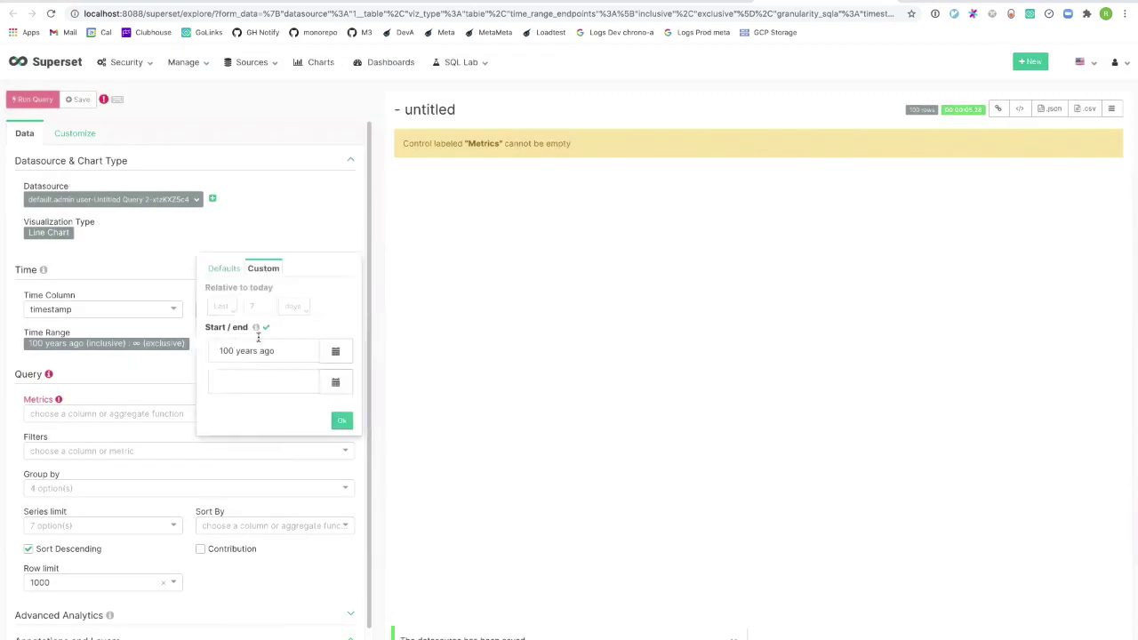
pyautogui.click(220, 307)
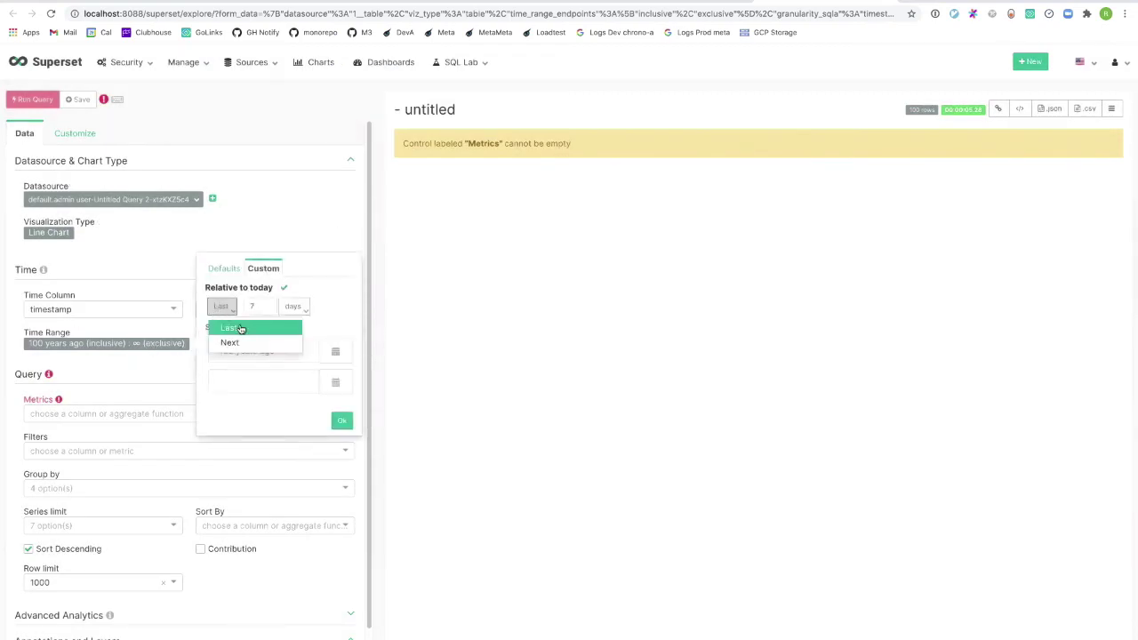
pyautogui.click(239, 328)
pyautogui.click(244, 308)
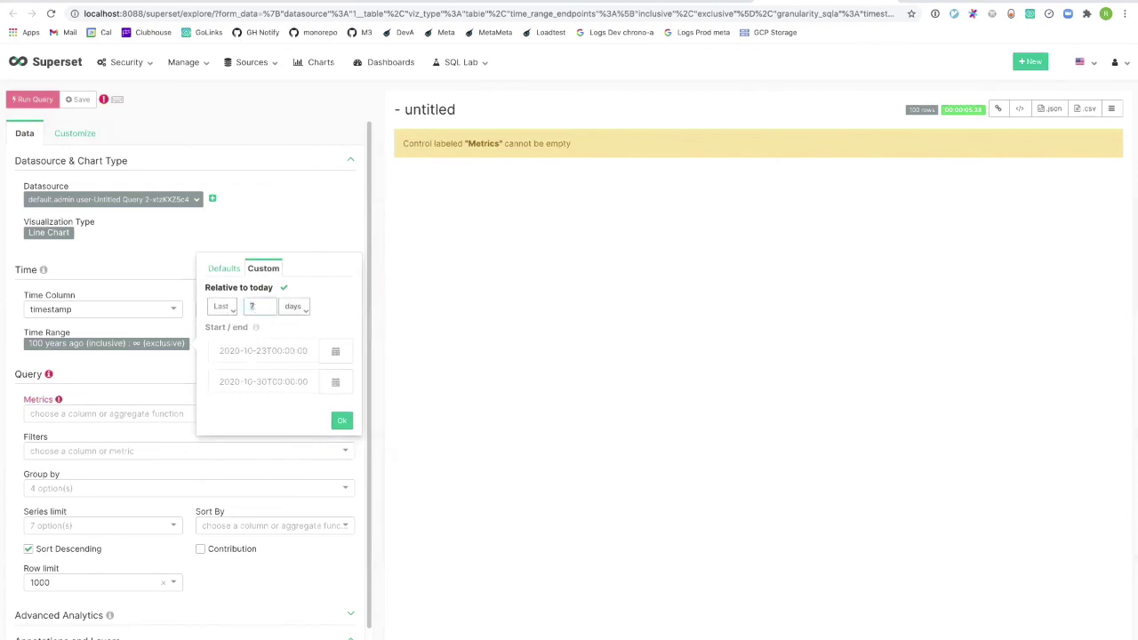
pyautogui.write('3')
pyautogui.click(295, 306)
pyautogui.click(311, 398)
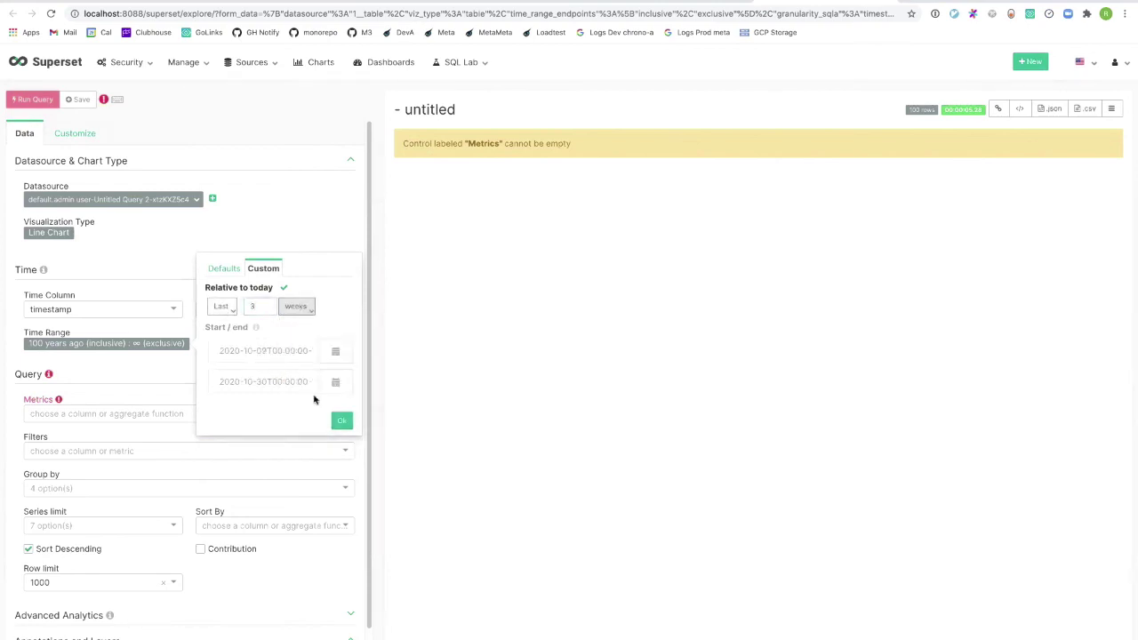
pyautogui.click(342, 420)
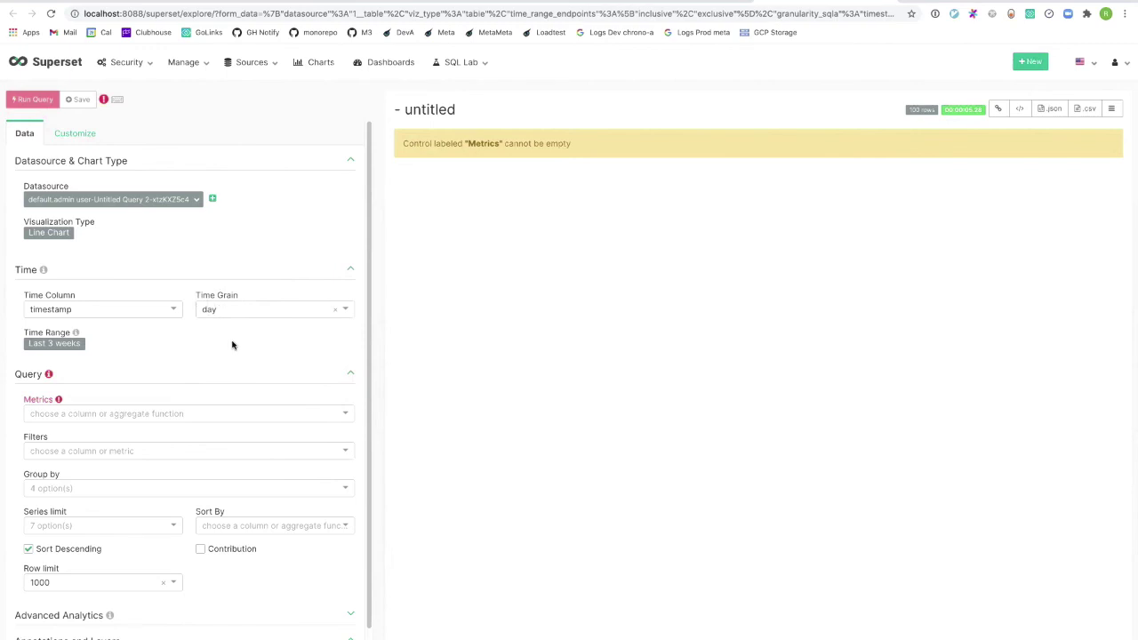
pyautogui.click(93, 415)
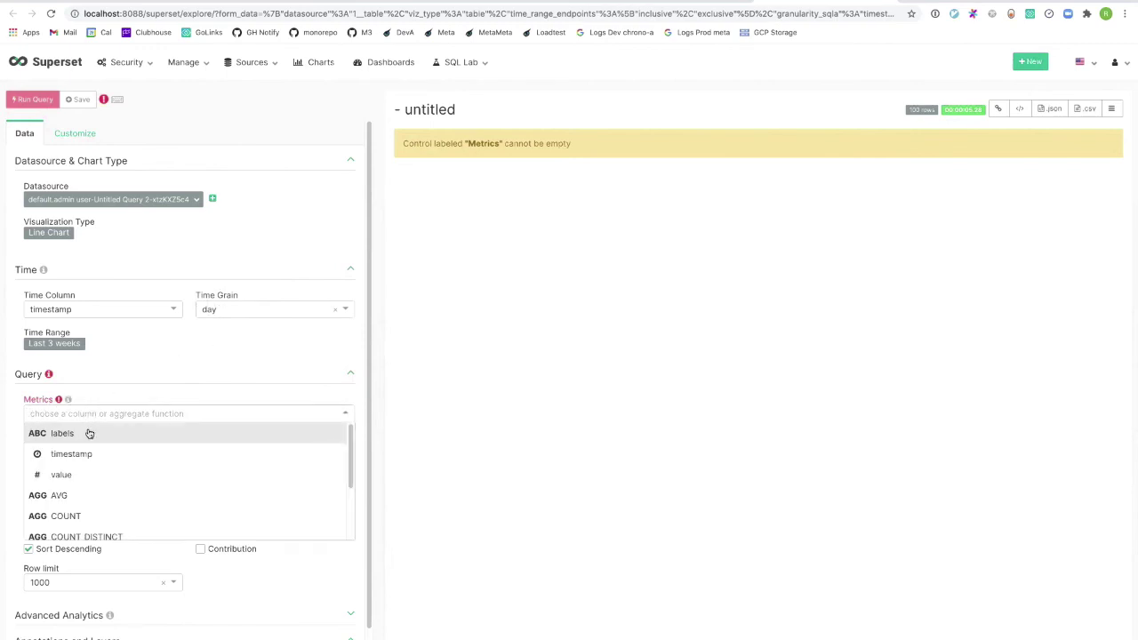
# Add a SUM(value) metric by setting aggregate SUM on the value column.
pyautogui.click(89, 433)
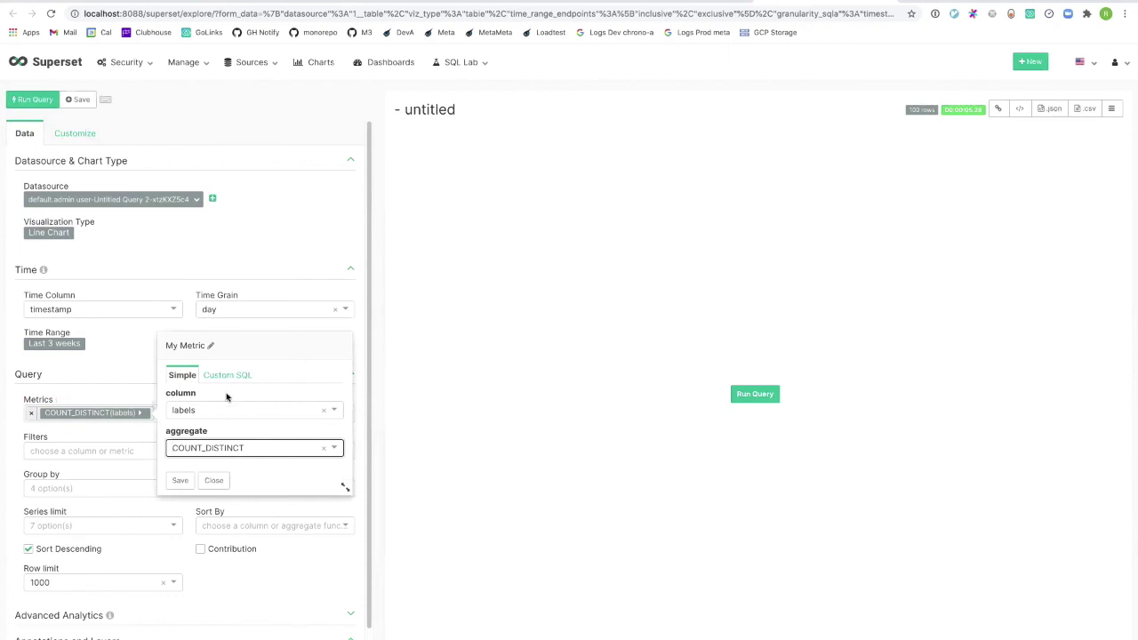
pyautogui.click(229, 450)
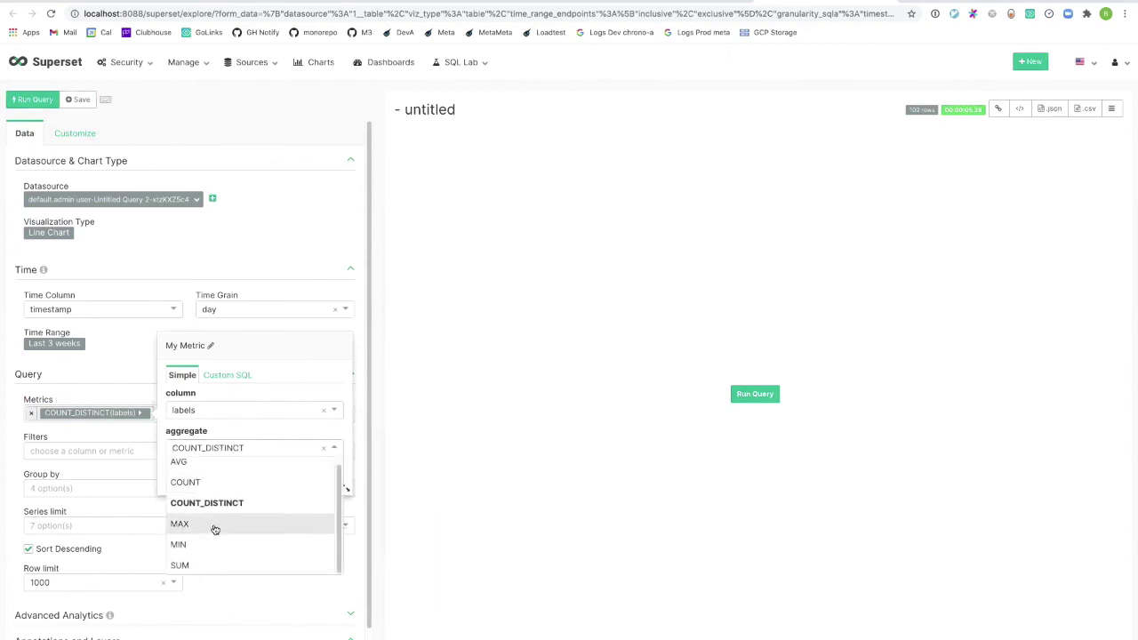
pyautogui.click(198, 564)
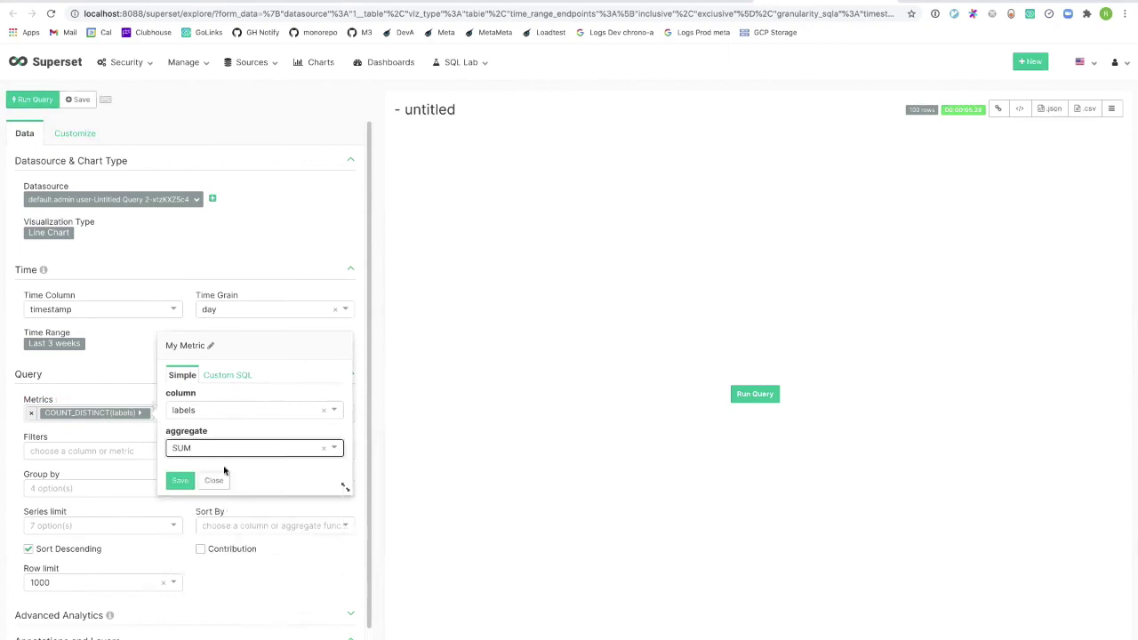
pyautogui.click(223, 411)
pyautogui.click(214, 471)
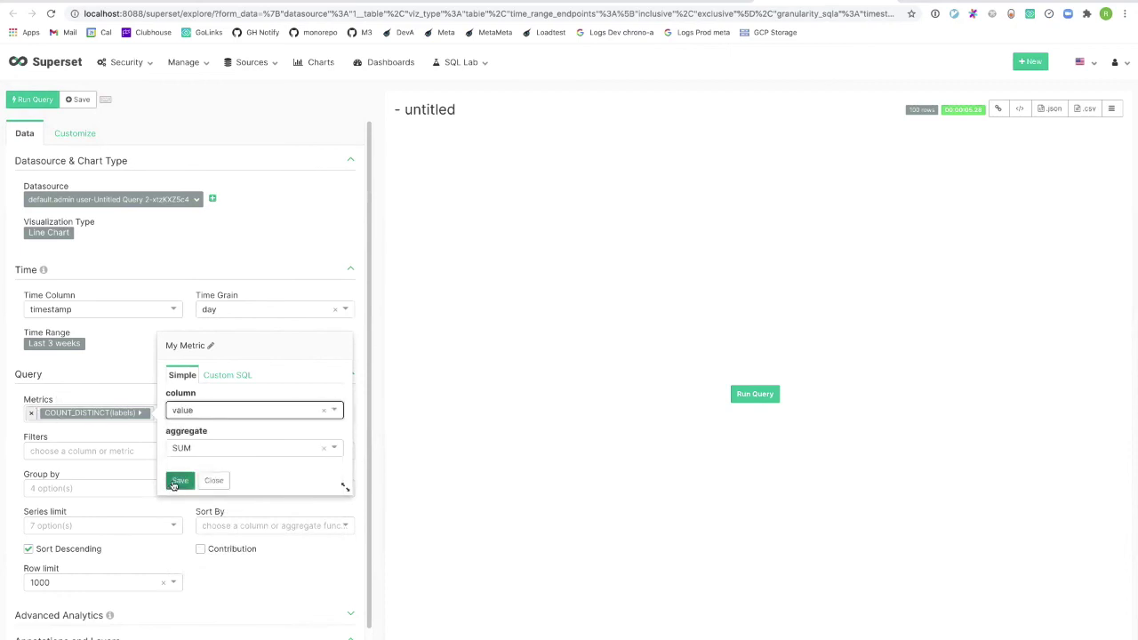
pyautogui.click(174, 486)
# Review the datasource settings and SQL, closing the editor without changes.
pyautogui.click(151, 204)
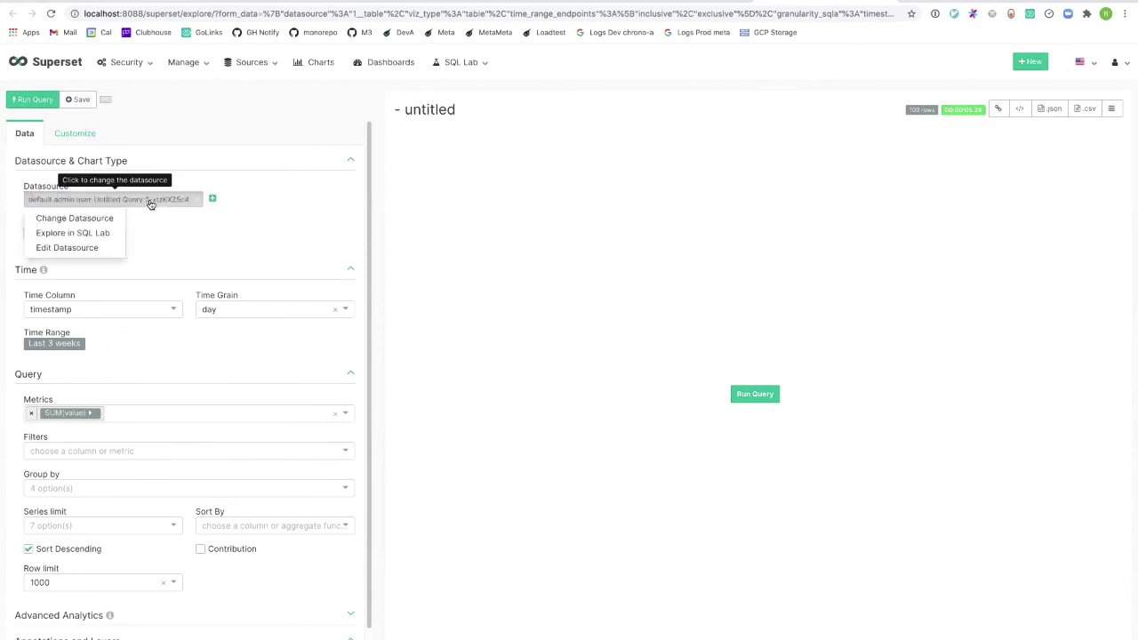
pyautogui.click(80, 250)
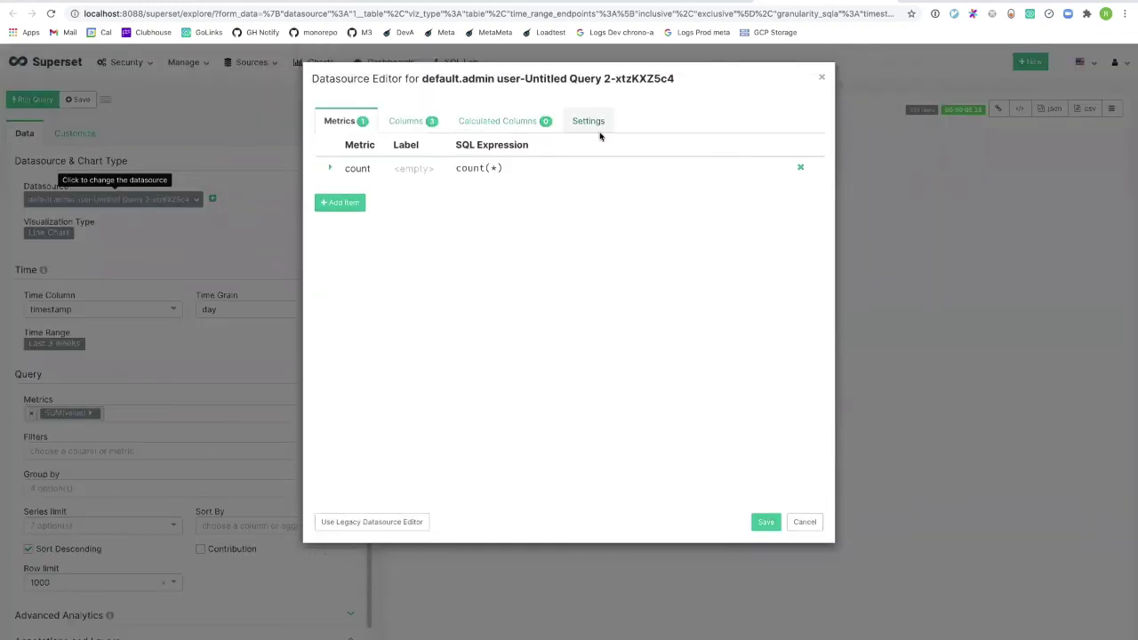
pyautogui.click(594, 124)
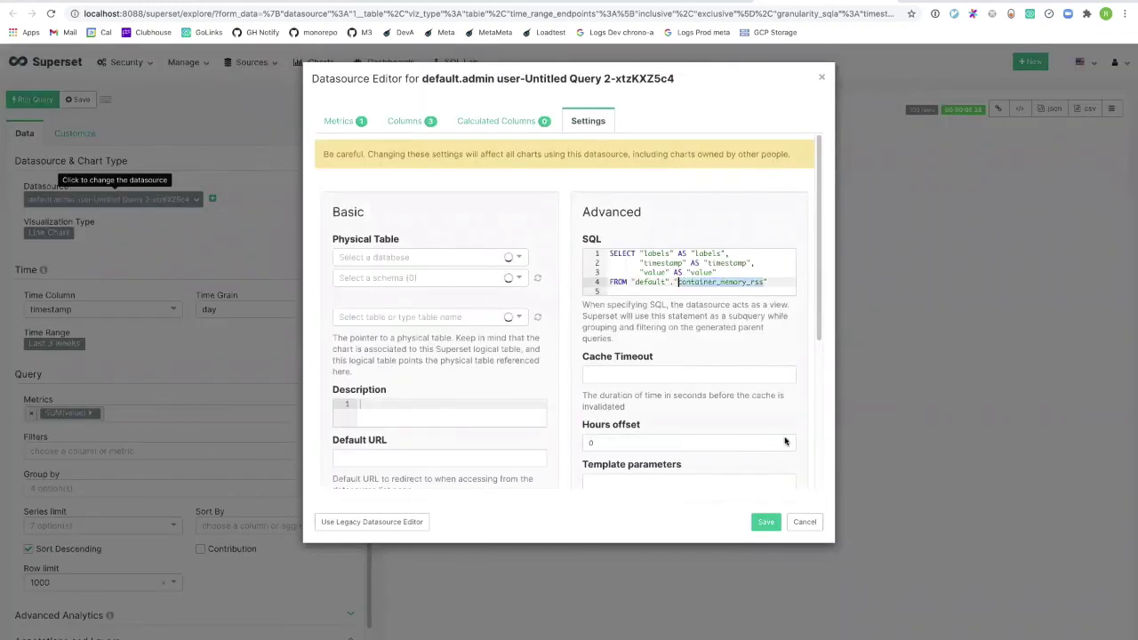
pyautogui.click(805, 522)
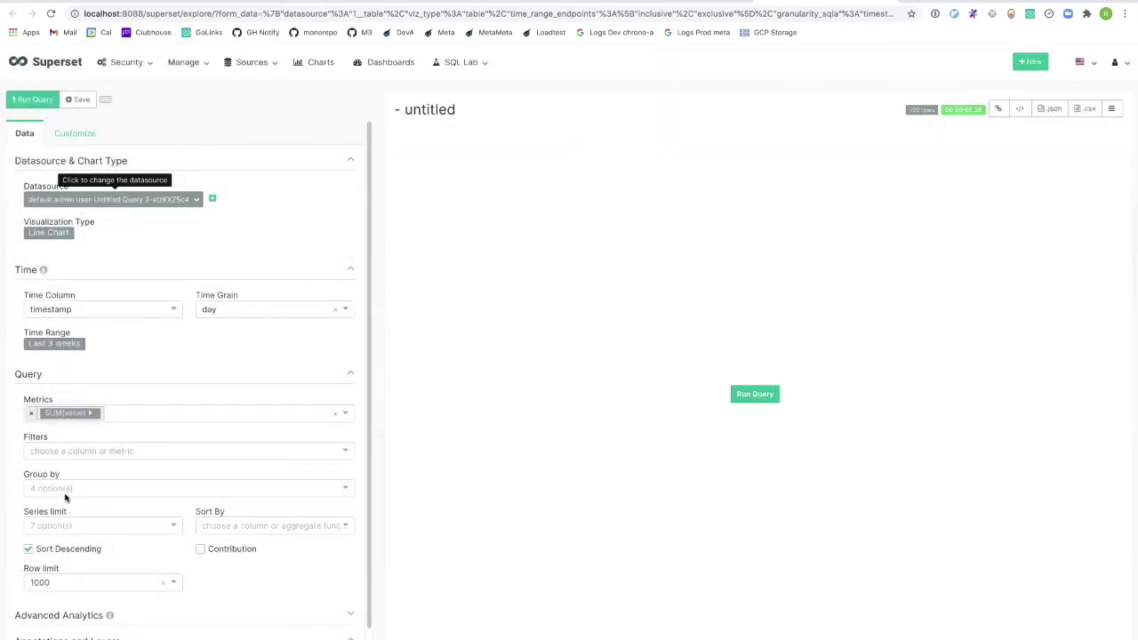
# Add a custom SQL WHERE filter: element_at(labels, 'container_name') IS NOT NULL.
pyautogui.click(64, 455)
pyautogui.click(102, 472)
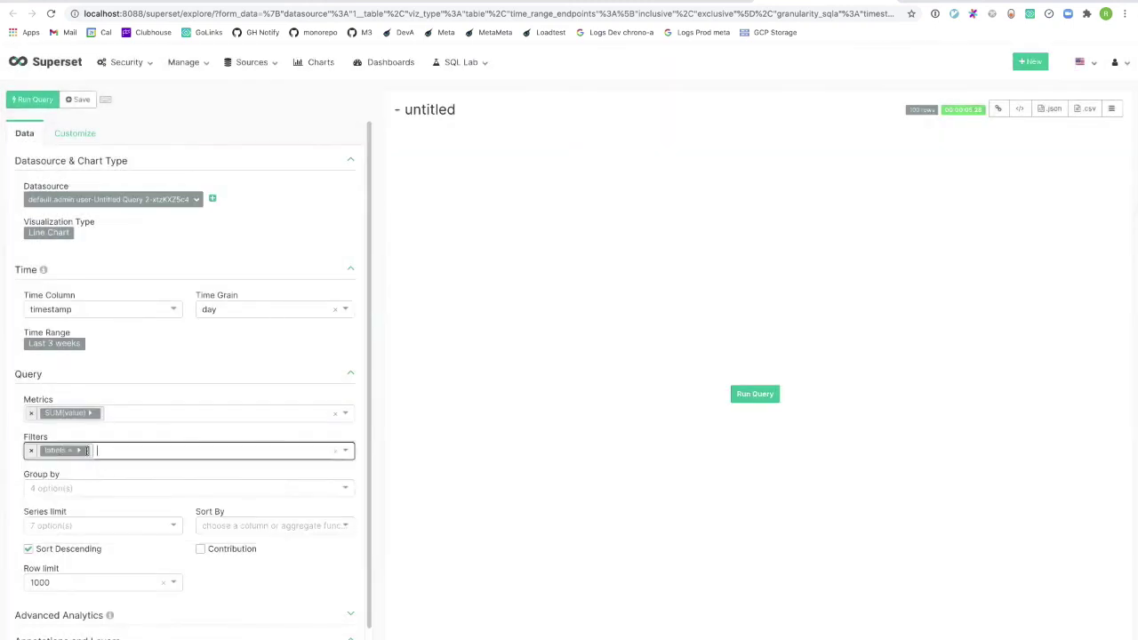
pyautogui.click(93, 451)
pyautogui.click(166, 396)
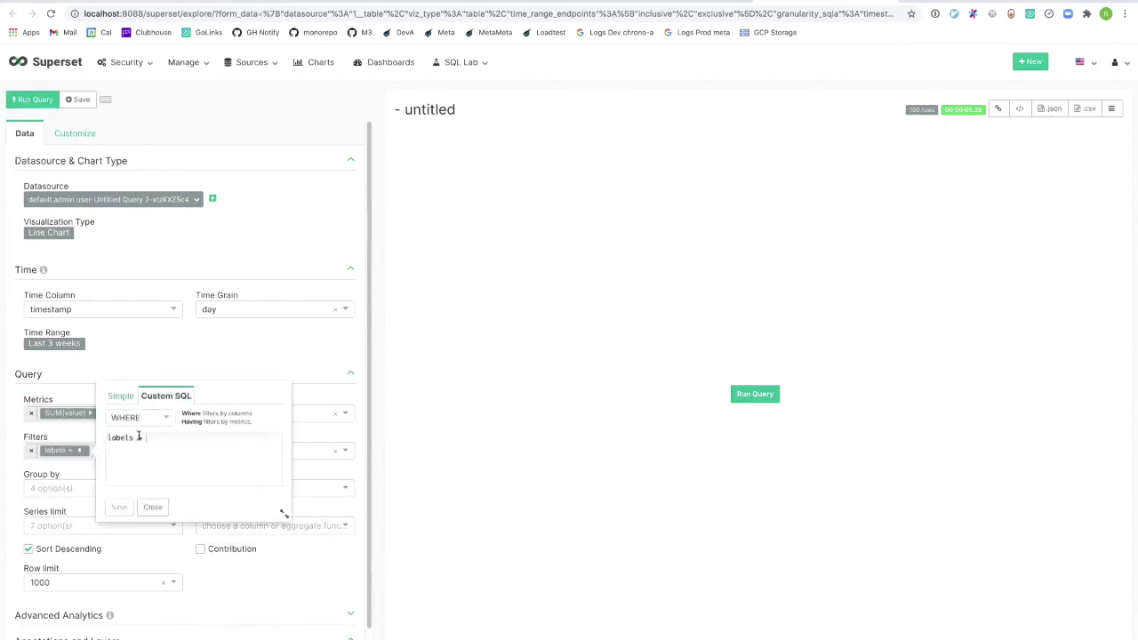
pyautogui.write('element_')
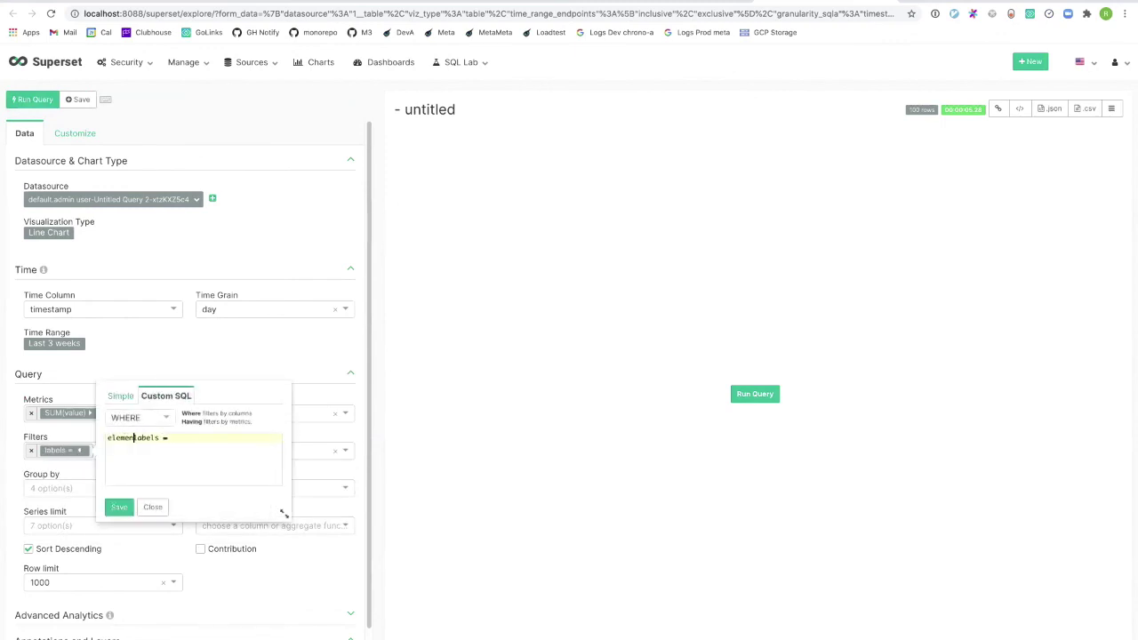
pyautogui.write('container(labels,')
pyautogui.press('Delete')
pyautogui.press('Delete')
pyautogui.write("'container_name'")
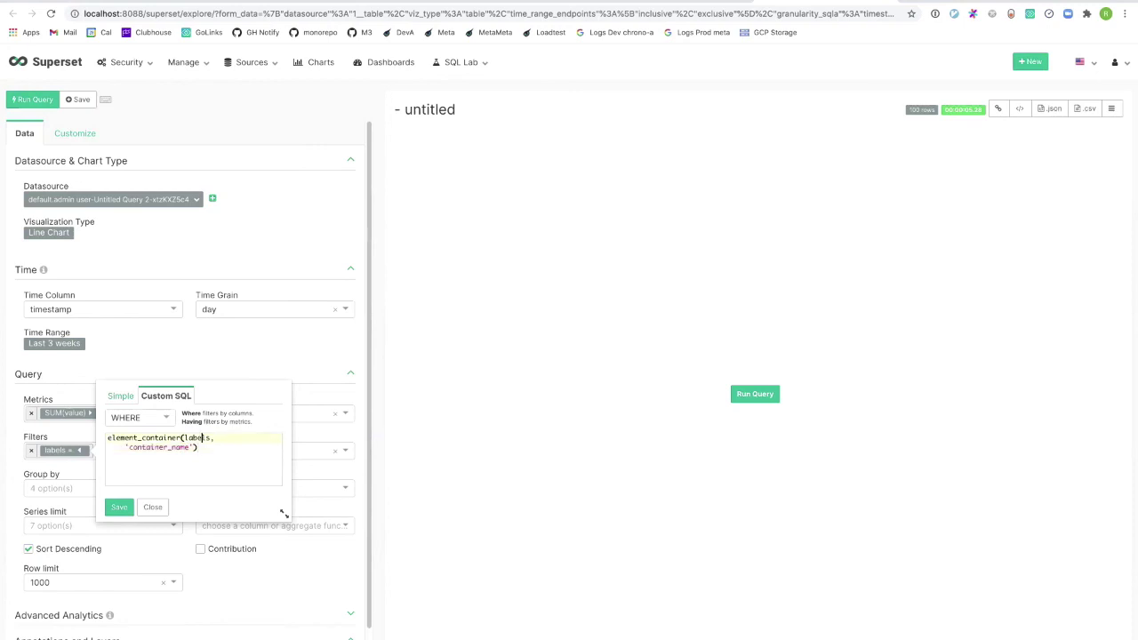
pyautogui.moveTo(181, 437); pyautogui.dragTo(163, 438)
pyautogui.write('at')
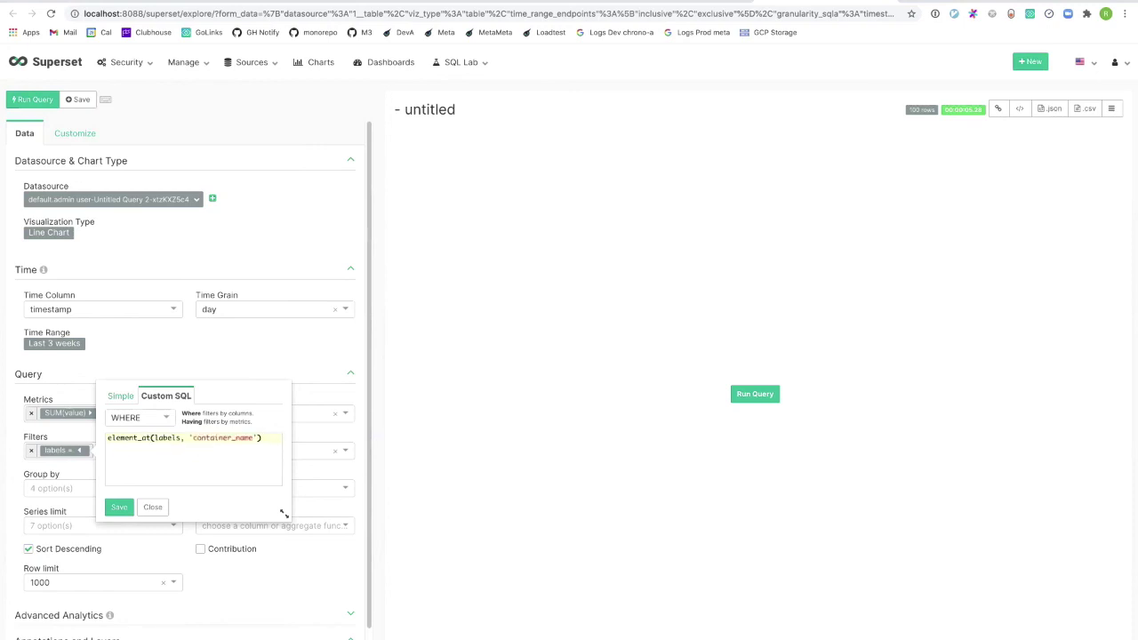
pyautogui.write('IS NOT NULL')
pyautogui.click(119, 507)
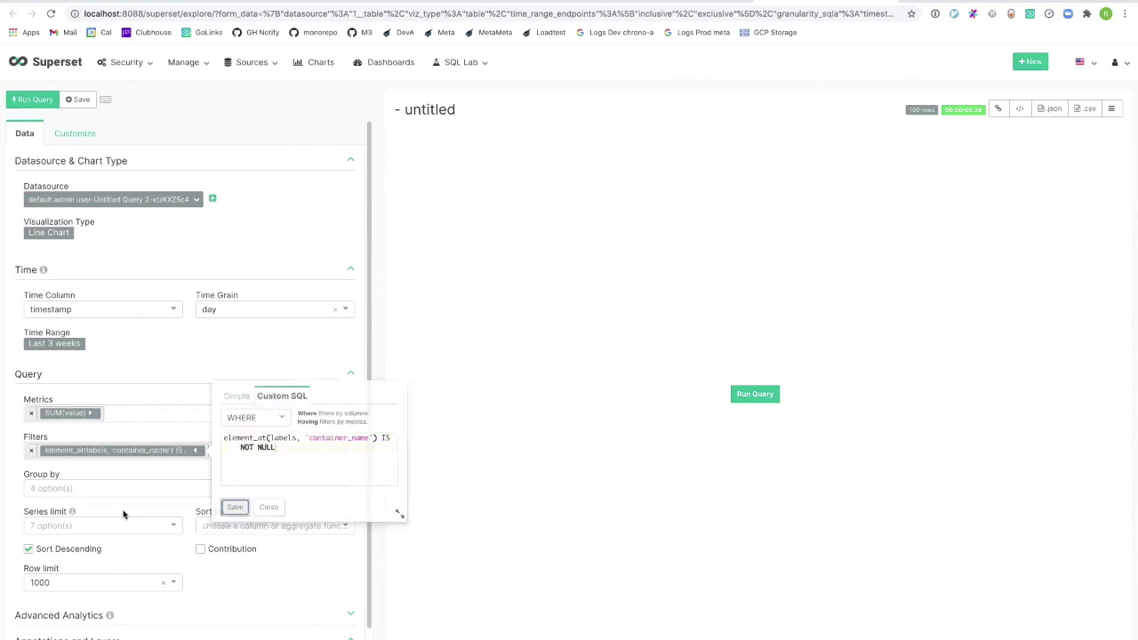
# Group the chart by labels['container_name'].
pyautogui.click(85, 487)
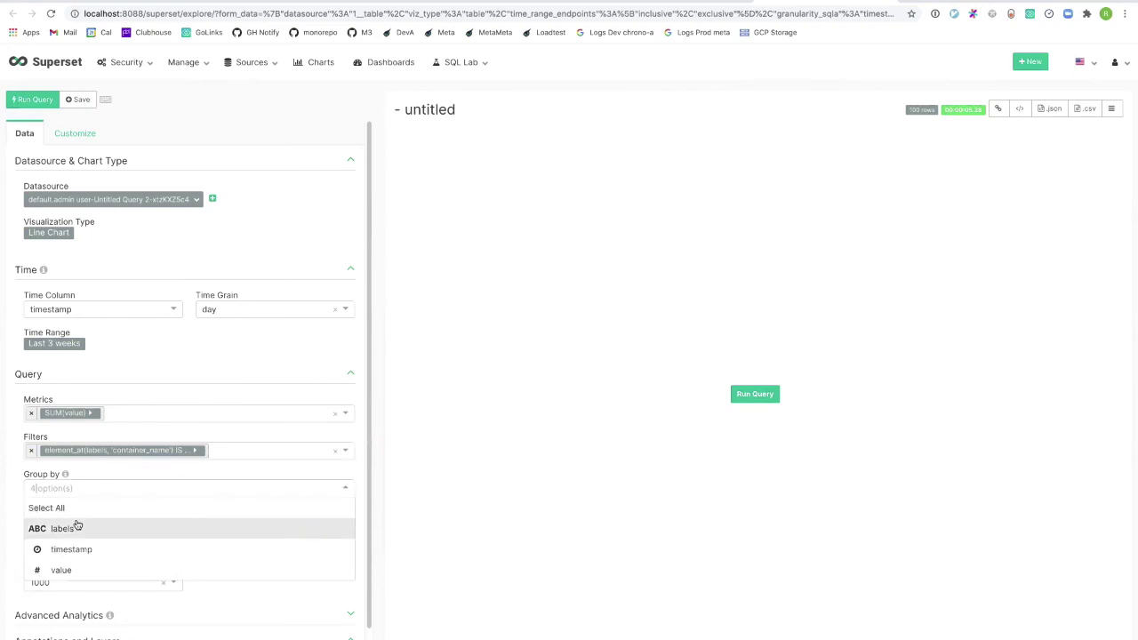
pyautogui.write('labels[')
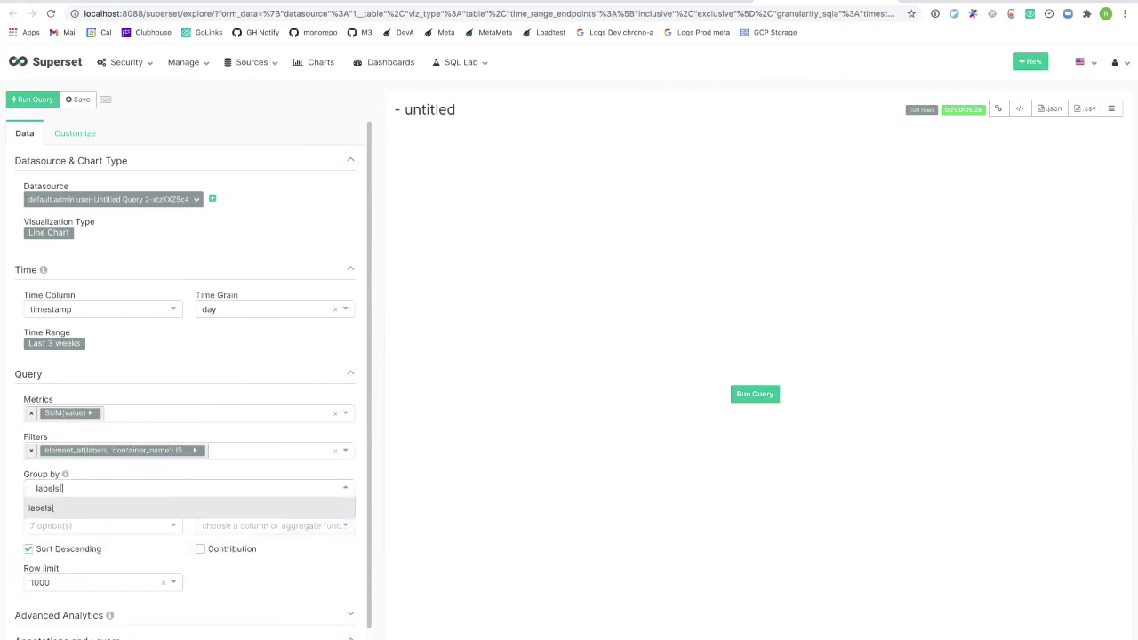
pyautogui.write("'container_name']")
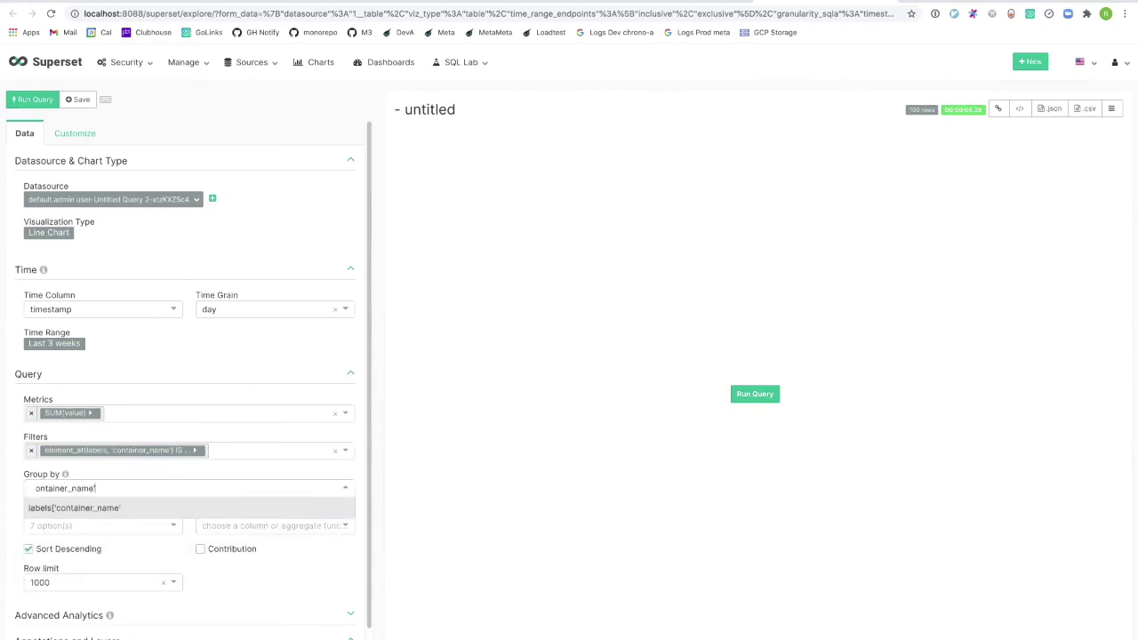
pyautogui.press('Return')
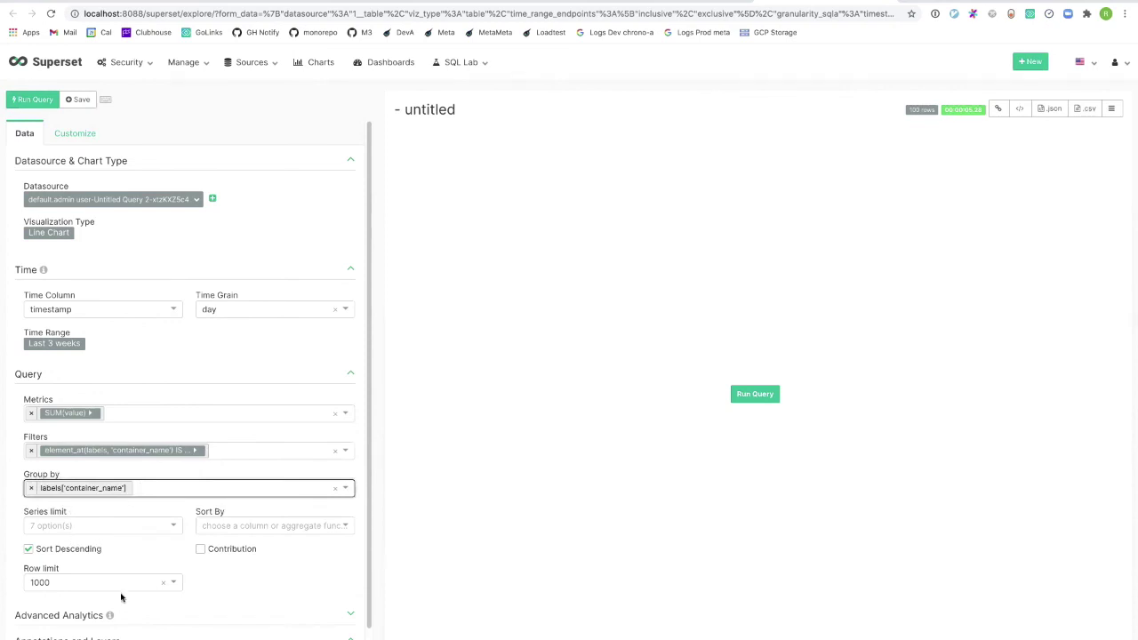
pyautogui.click(110, 581)
pyautogui.write('1')
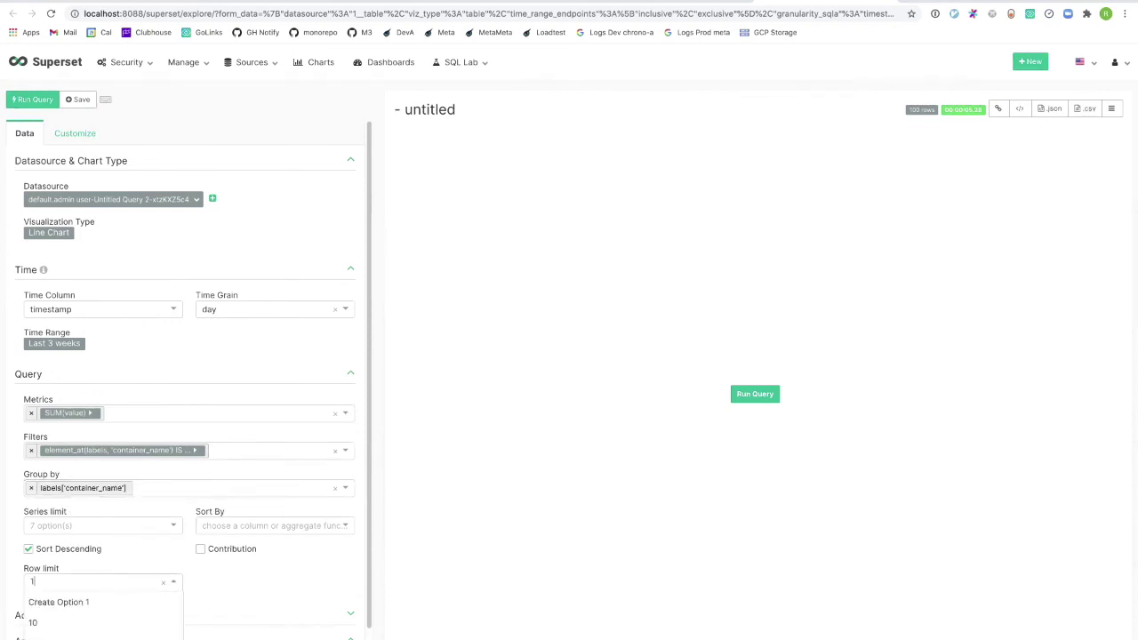
pyautogui.write('000000')
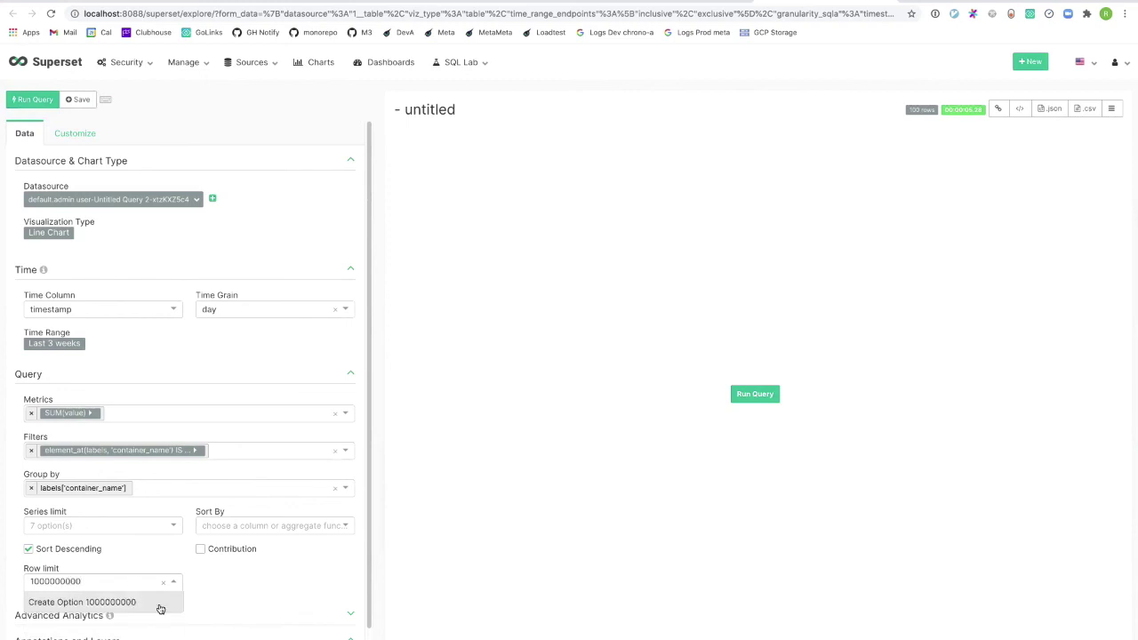
pyautogui.click(242, 575)
pyautogui.click(64, 582)
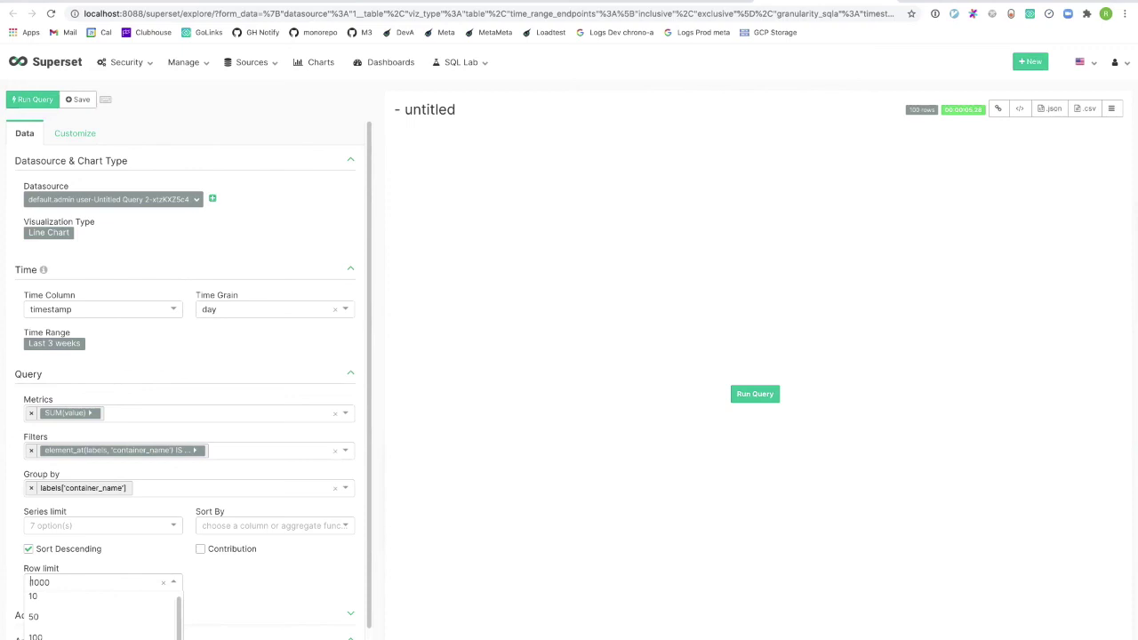
pyautogui.write('100000')
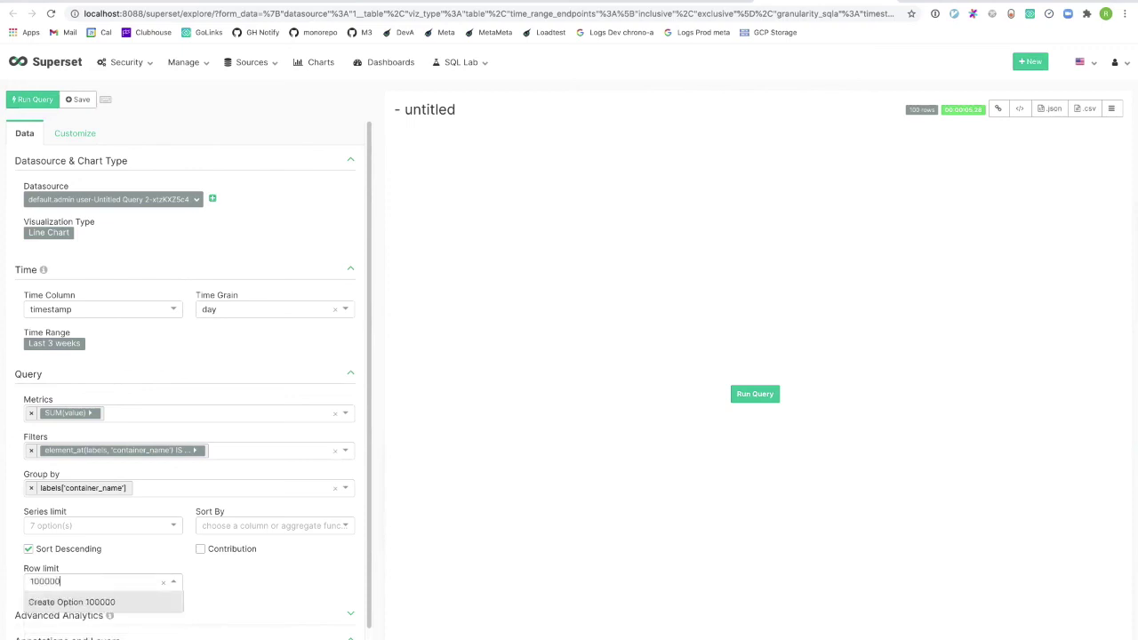
pyautogui.write('0000')
pyautogui.press('Return')
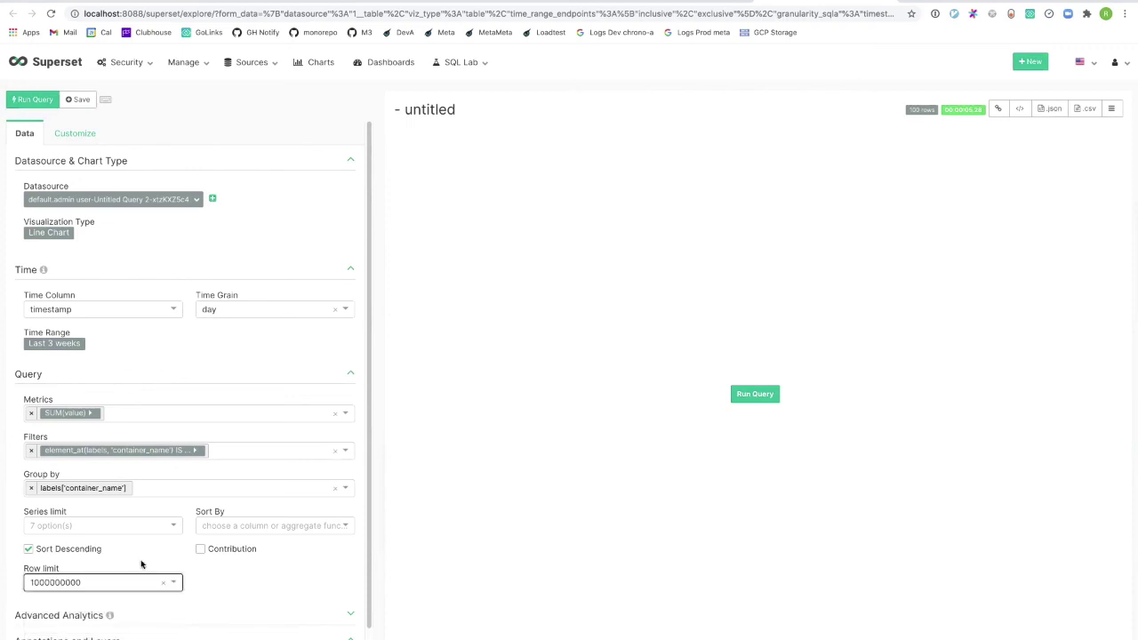
pyautogui.click(227, 592)
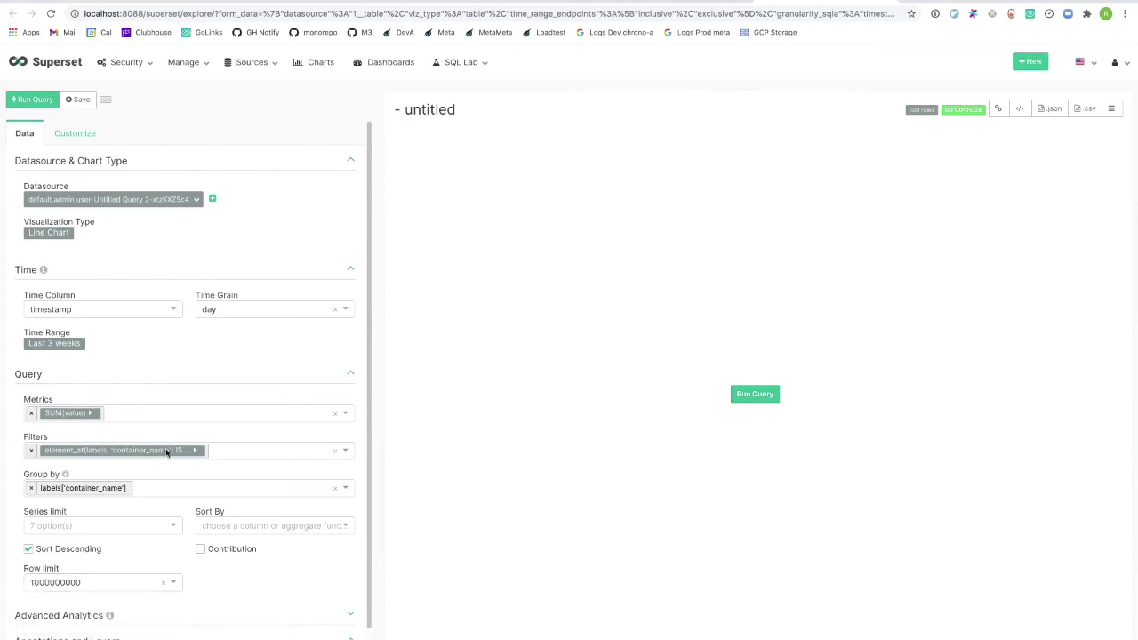
pyautogui.click(34, 98)
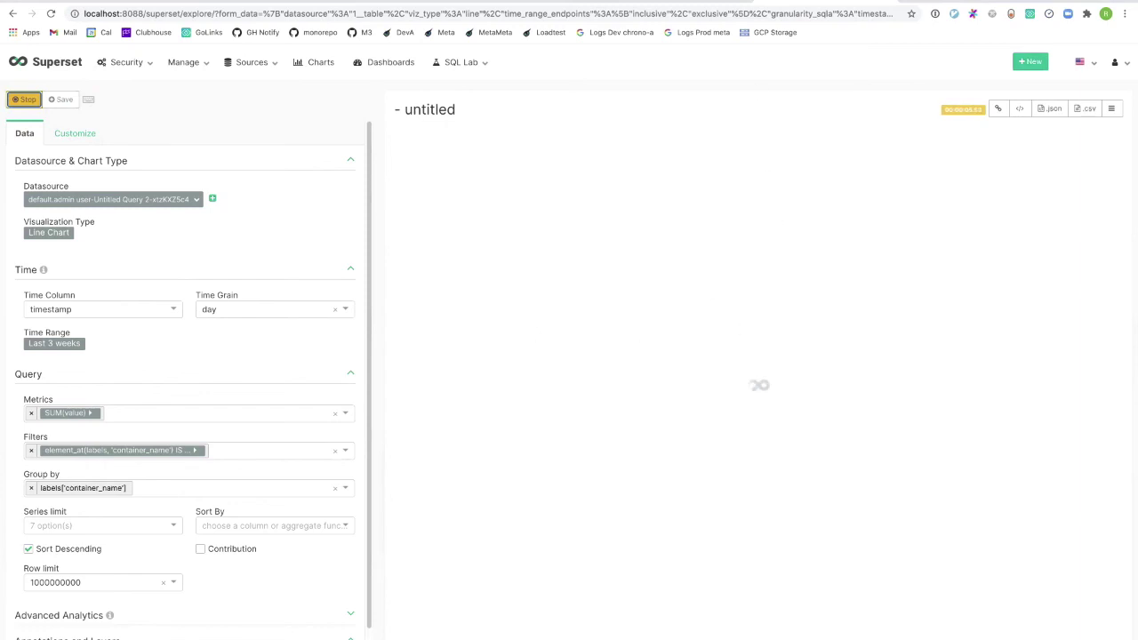
# Open the Presto Web UI at localhost:8080 and log in as admin.
pyautogui.hotkey('ctrl', 't')
pyautogui.write('localhost')
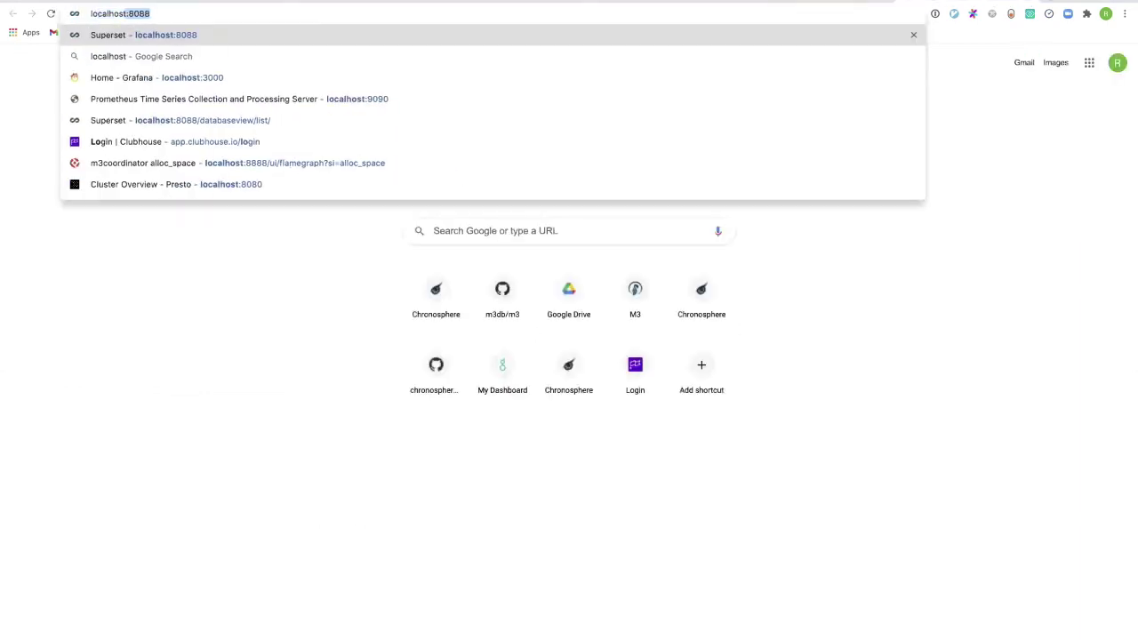
pyautogui.write(':8080')
pyautogui.press('Return')
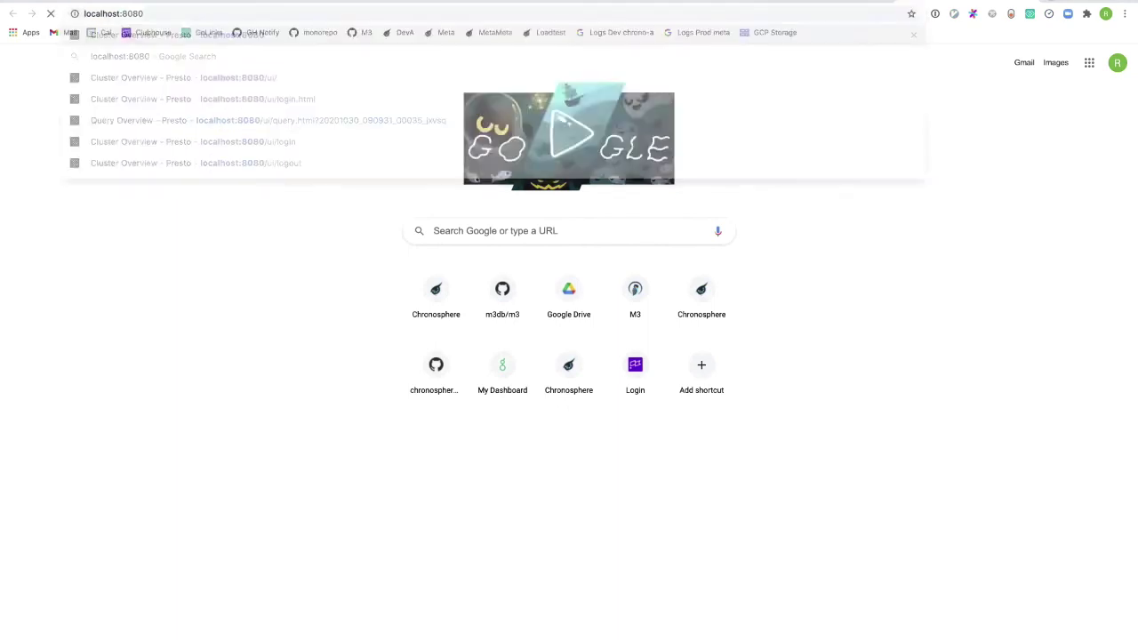
pyautogui.write('admin')
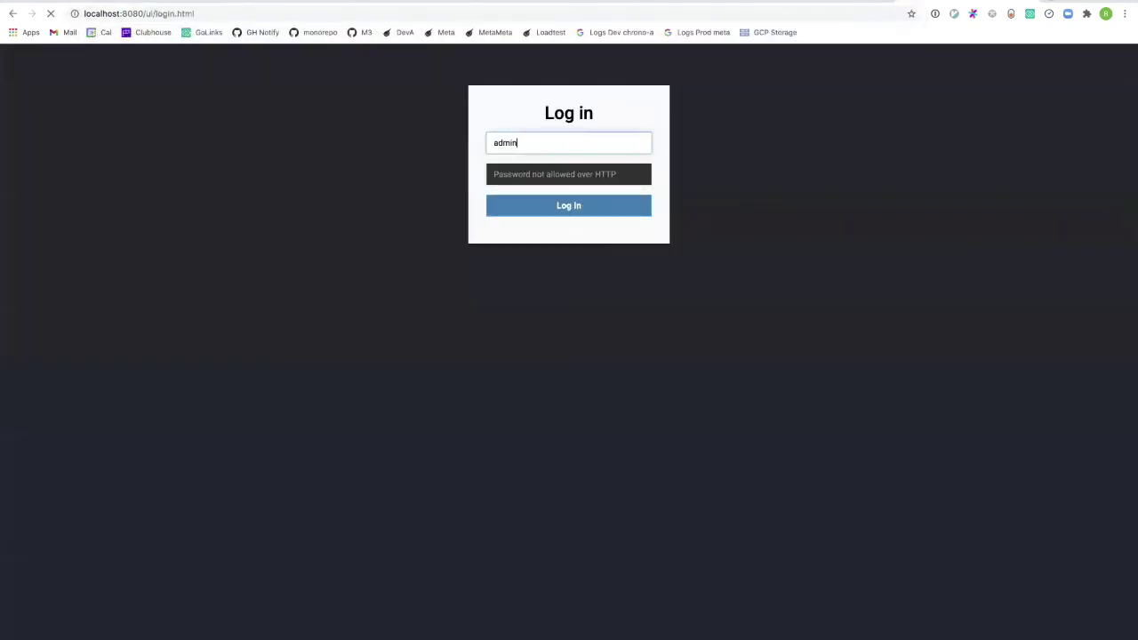
pyautogui.press('Return')
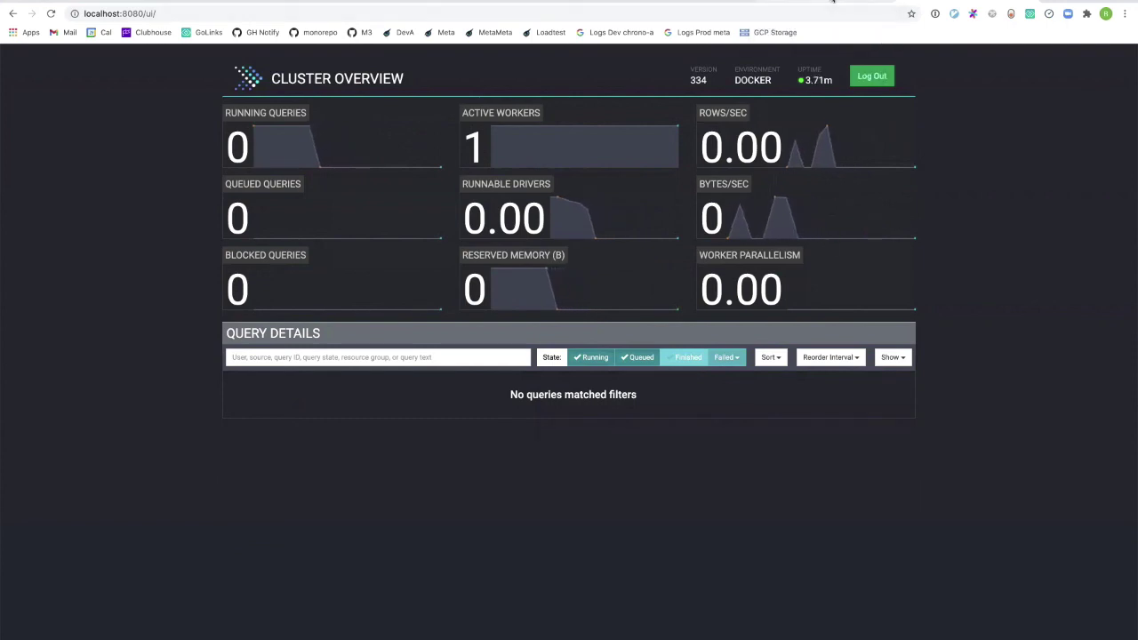
# Switch back to the Superset tab showing per-container memory lines over three weeks.
pyautogui.click(943, 22)
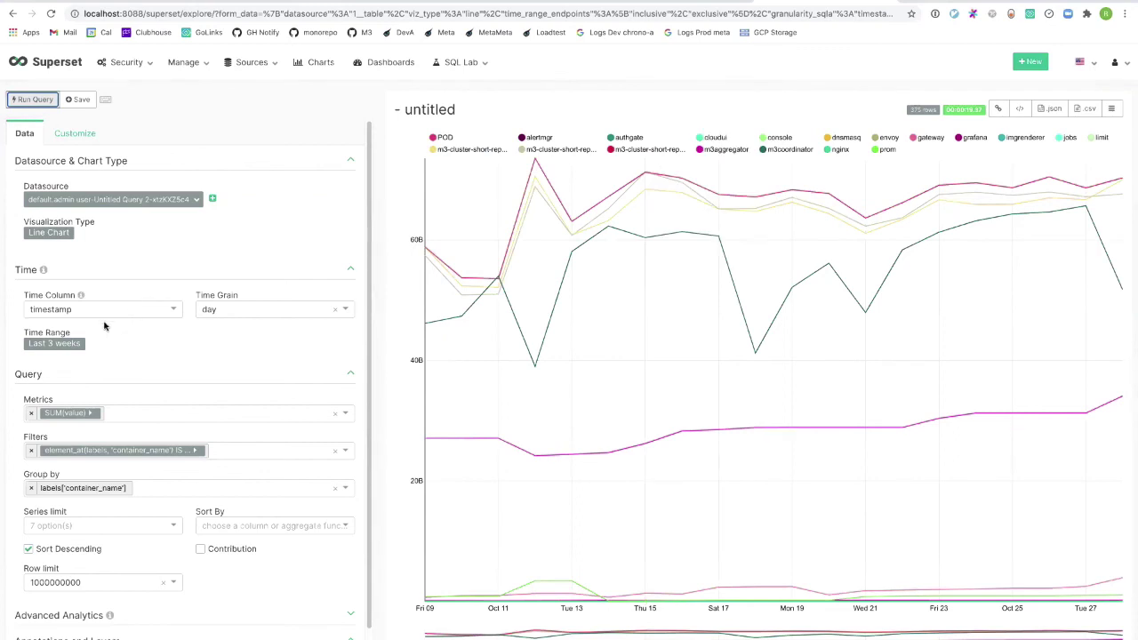
# Change the time range from weeks to the last 3 months, rerun the chart, and view the Presto cluster overview.
pyautogui.click(56, 345)
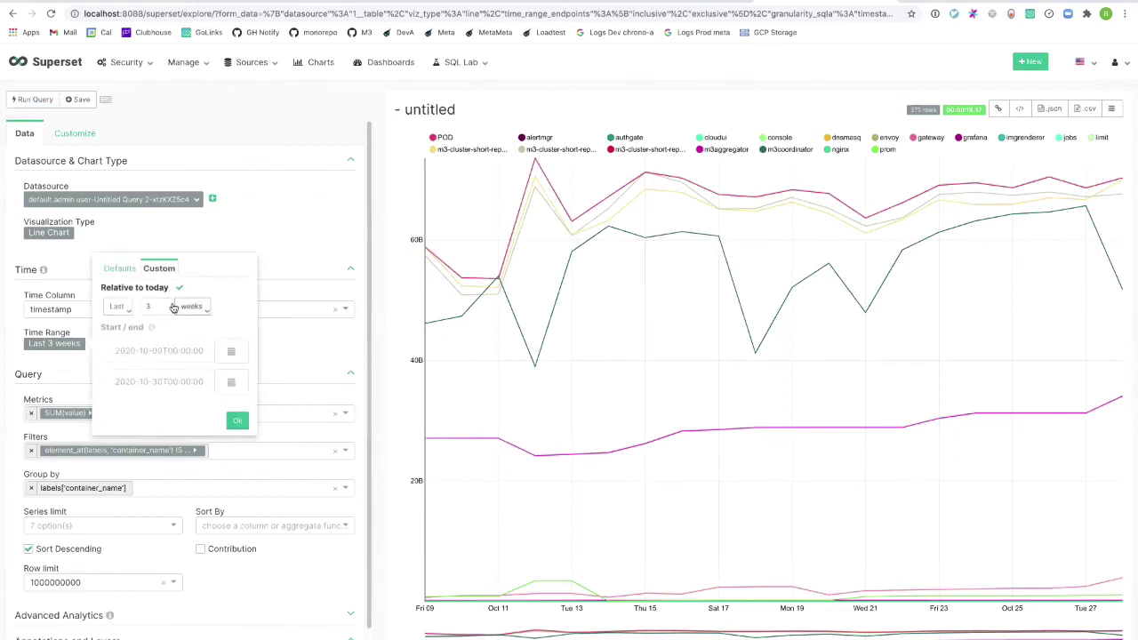
pyautogui.click(192, 306)
pyautogui.click(212, 402)
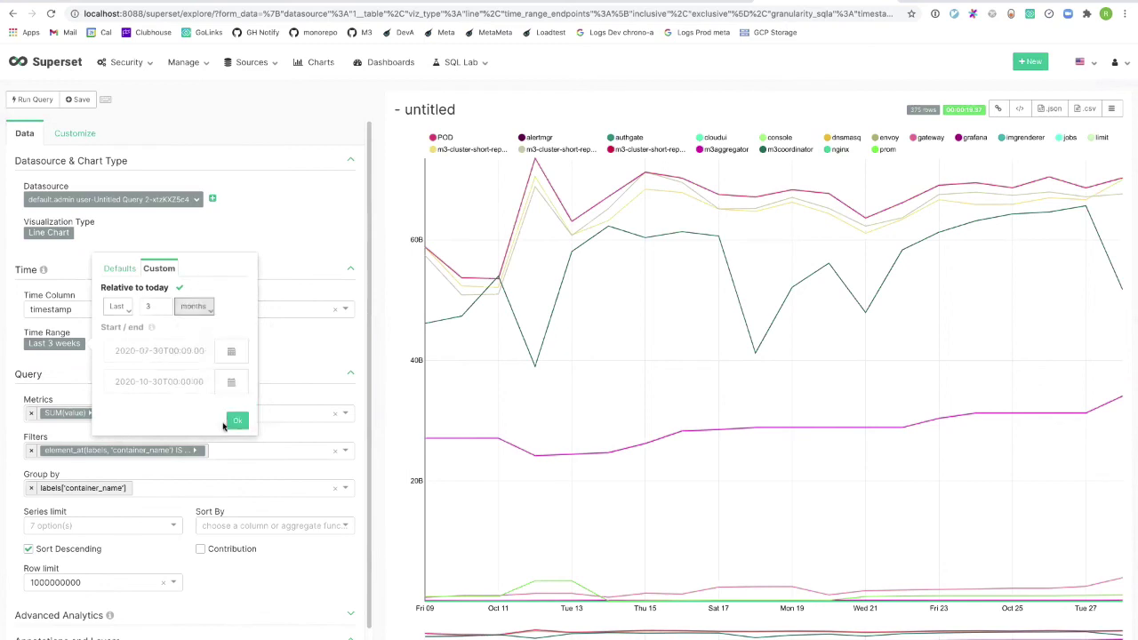
pyautogui.click(237, 423)
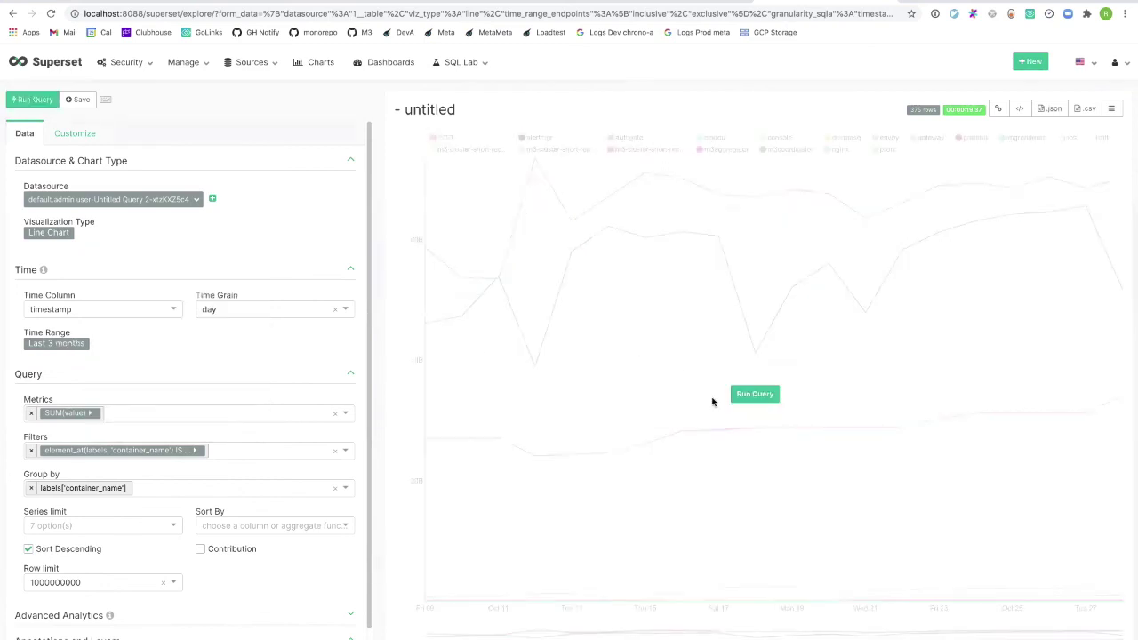
pyautogui.click(755, 394)
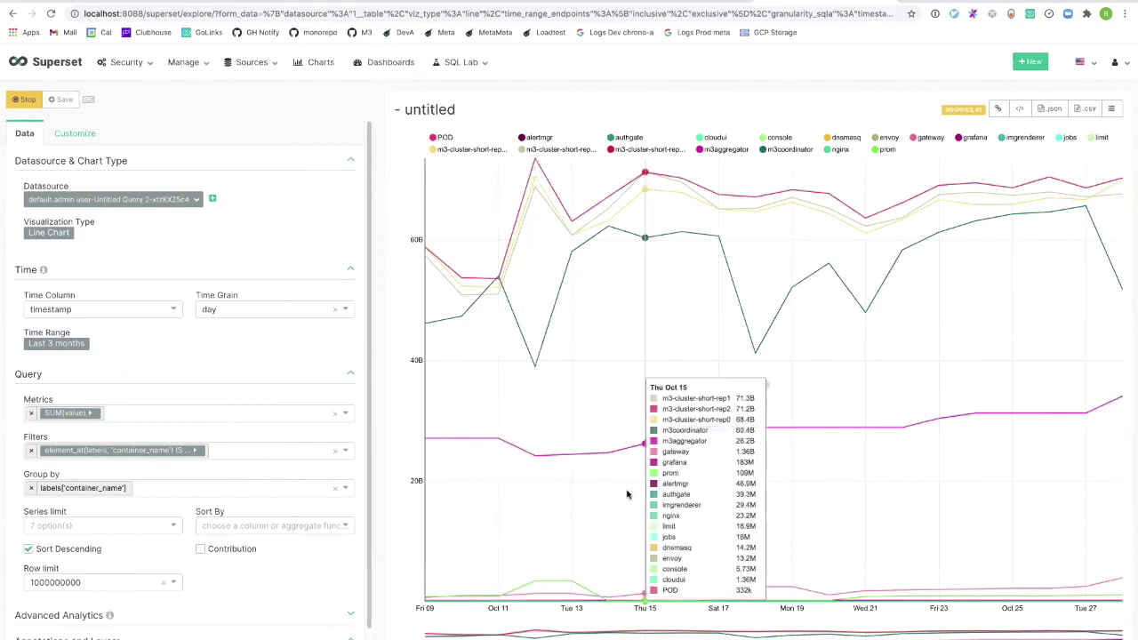
pyautogui.click(977, 5)
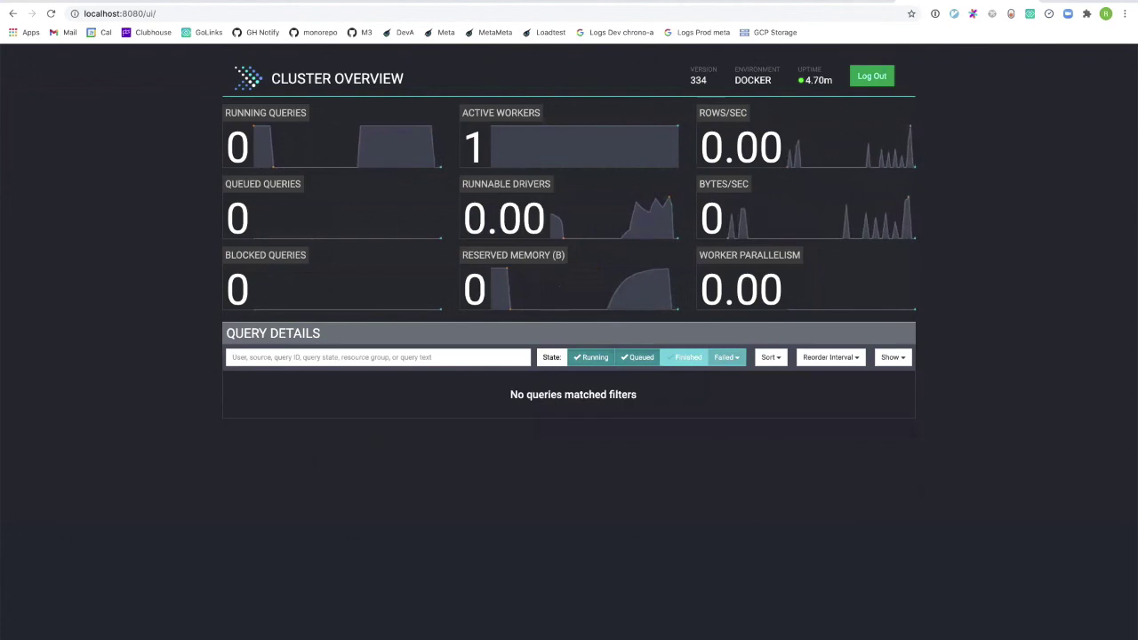
# Review the updated three-month Superset chart, then show the Demo slide of the Supercharged analytics deck.
pyautogui.hotkey('ctrl', 'Tab')
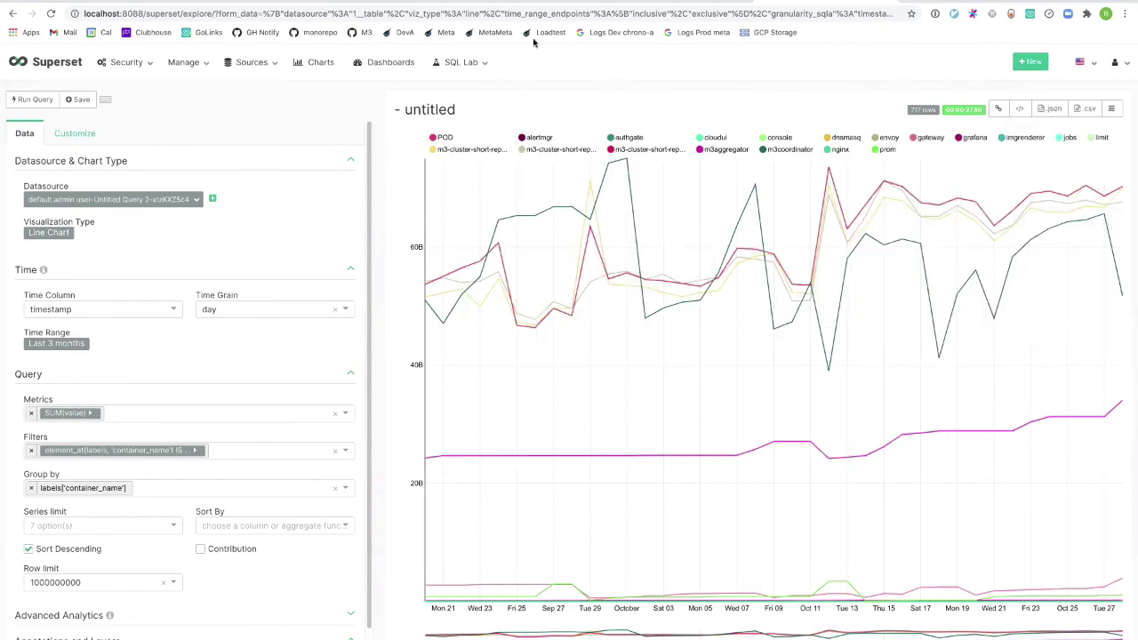
pyautogui.click(544, 2)
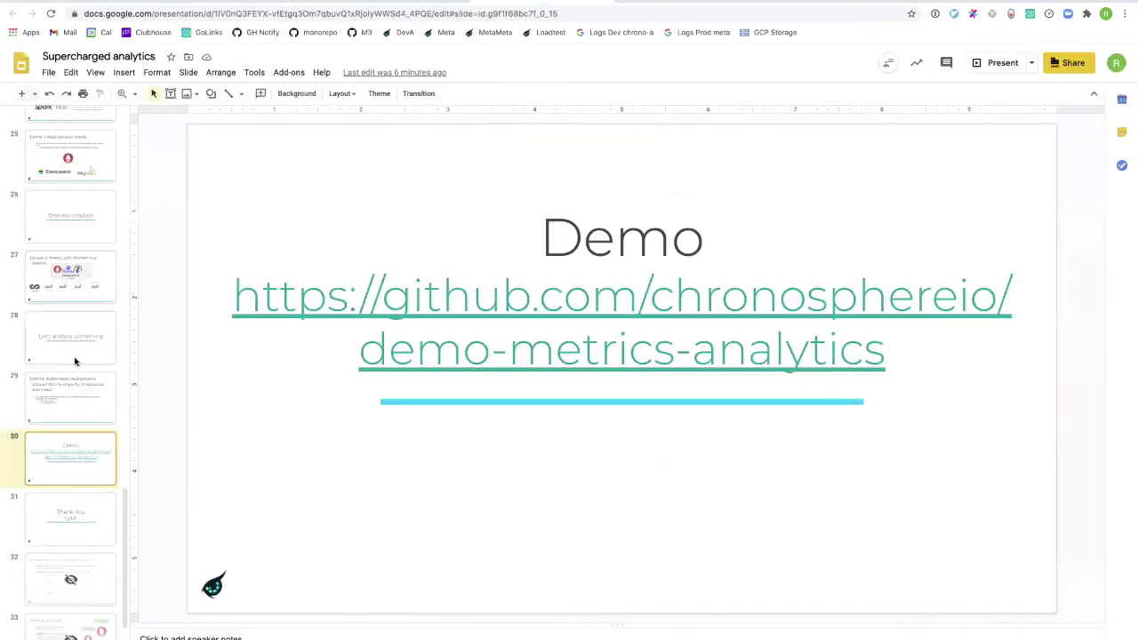